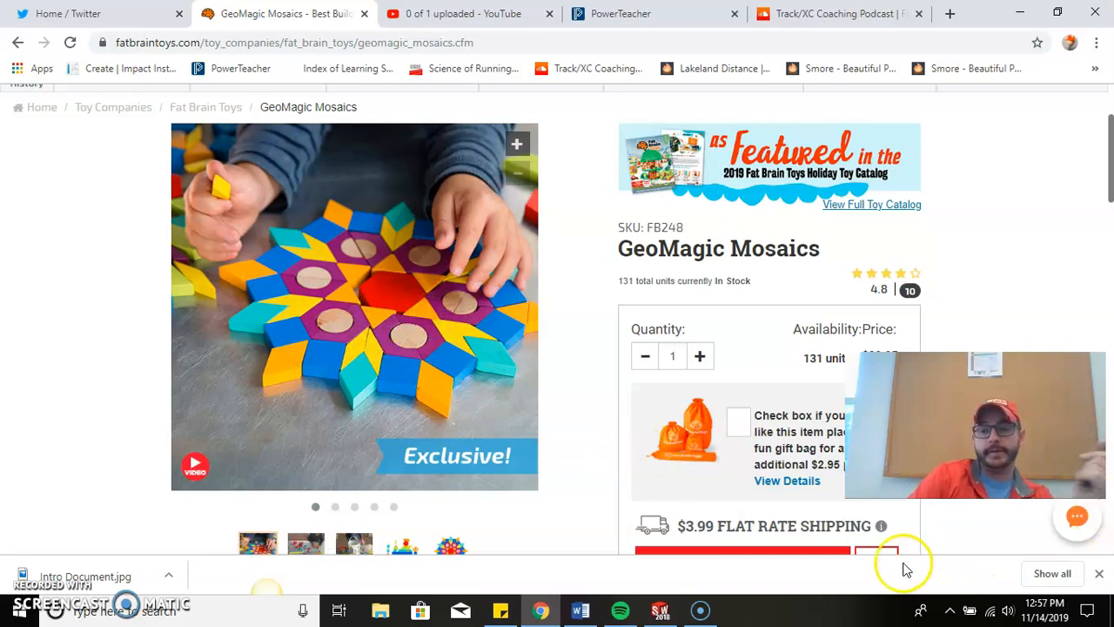
Switch to SOLIDWORKS and create a new assembly document
left_click(660, 611)
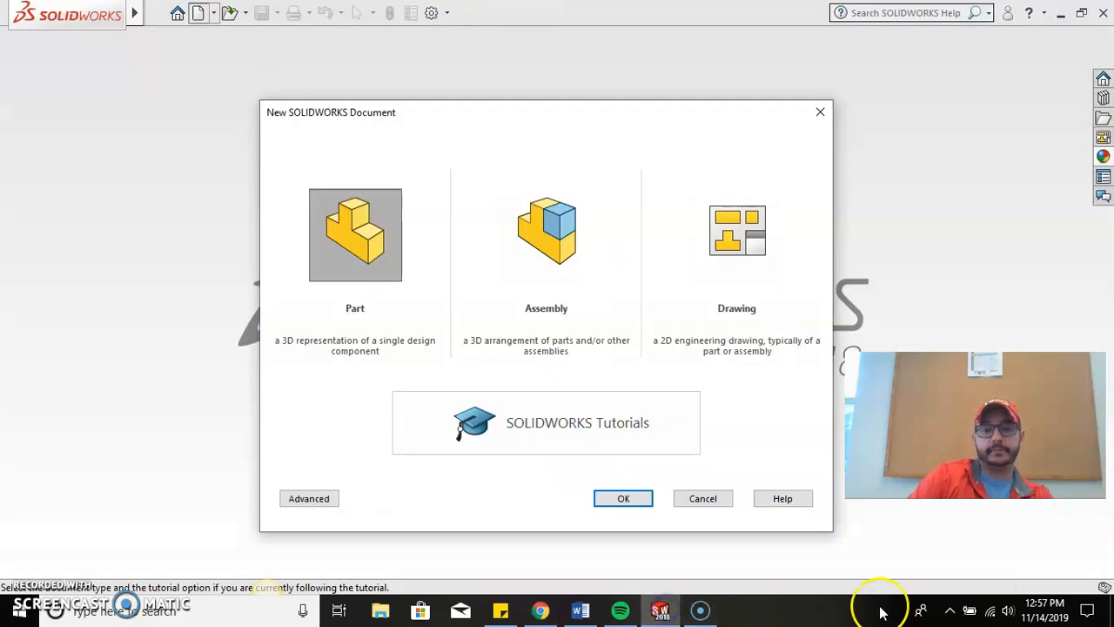
left_click(565, 225)
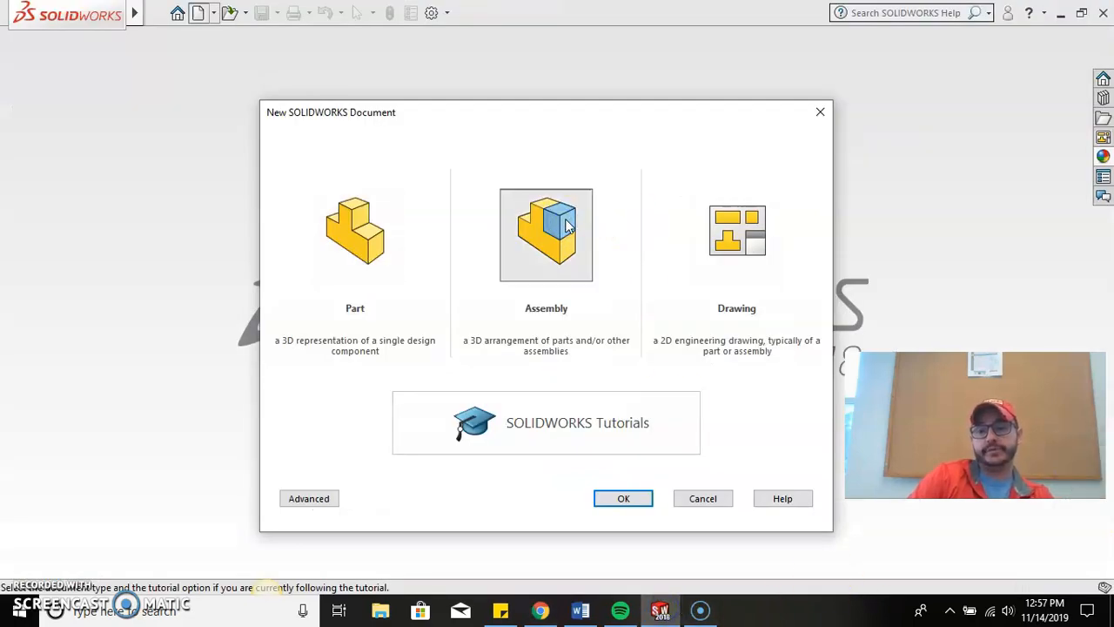
left_click(625, 498)
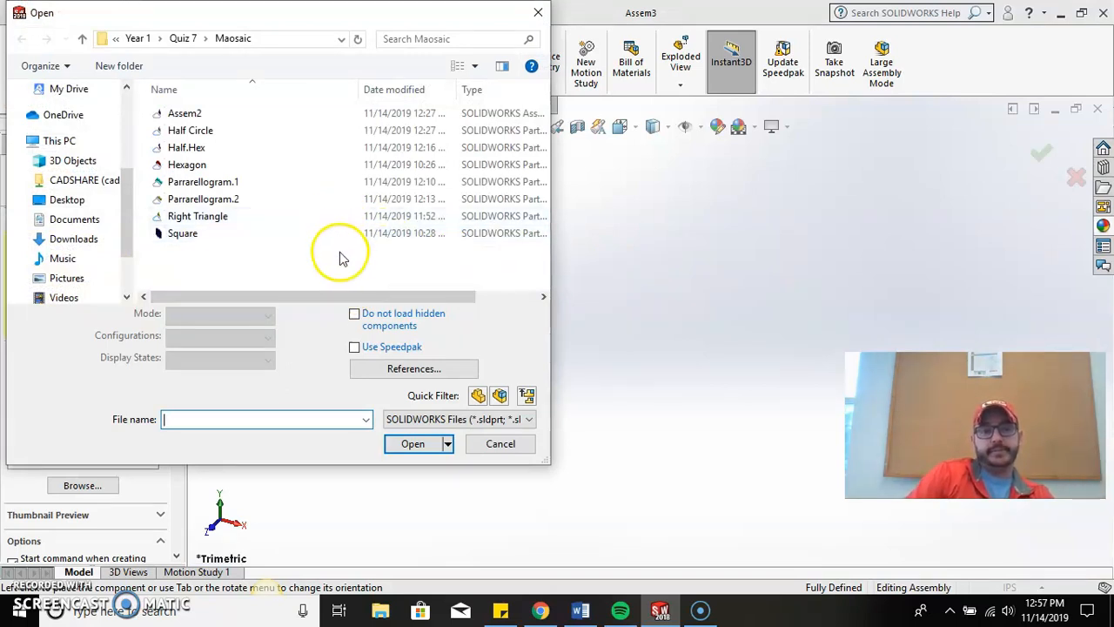
Choose the Half.Hex part in the Maosaic folder and display the folder's files as thumbnail icons
left_click(229, 149)
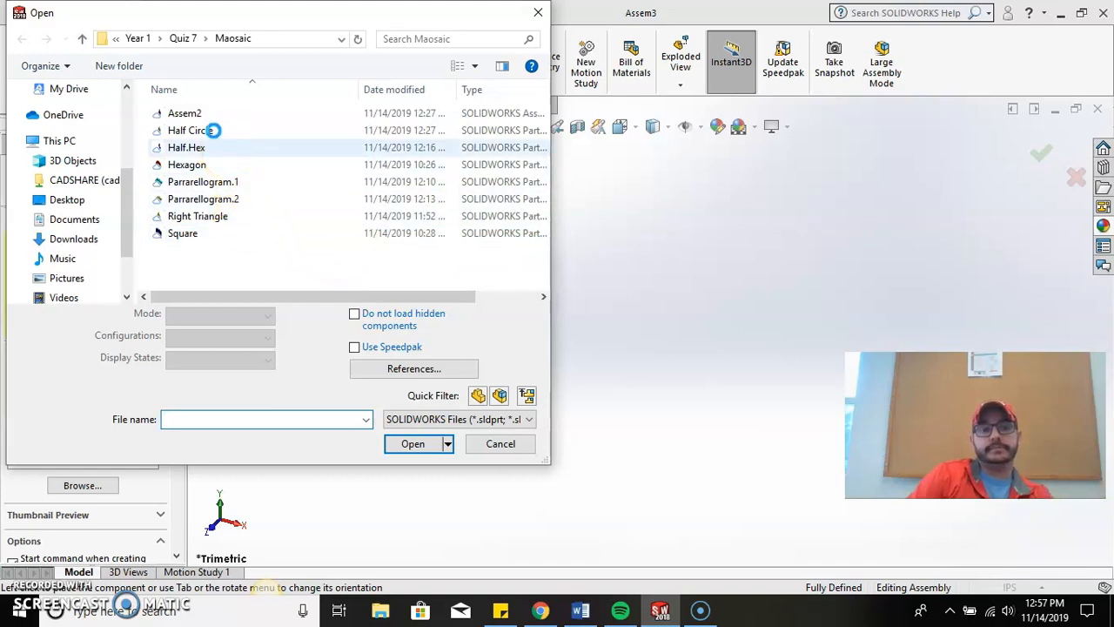
right_click(213, 131)
left_click(213, 148)
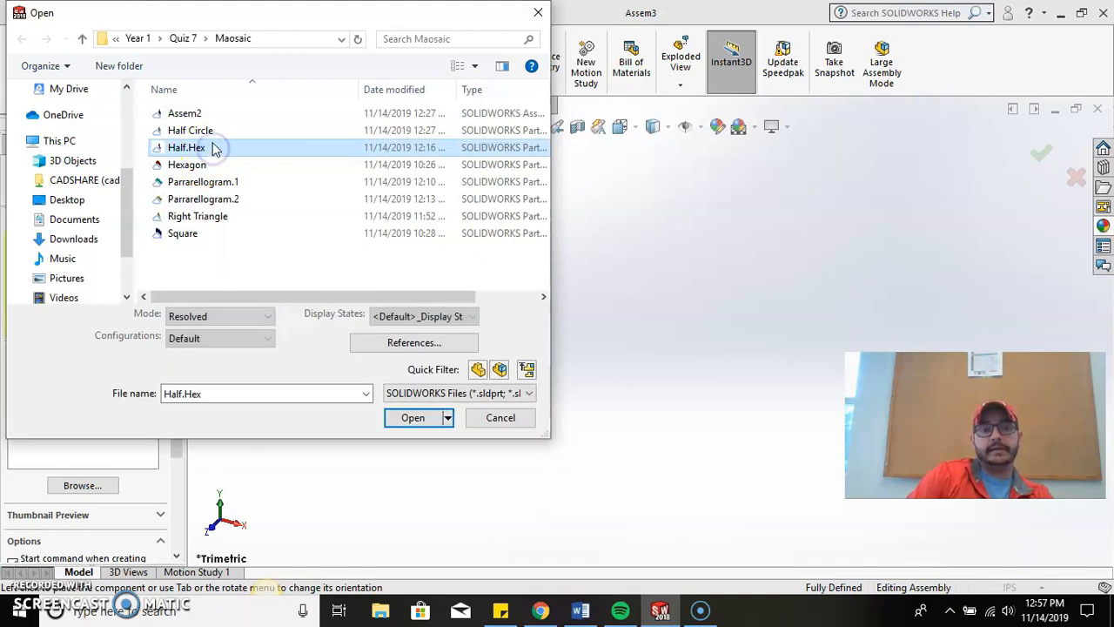
left_click(396, 316)
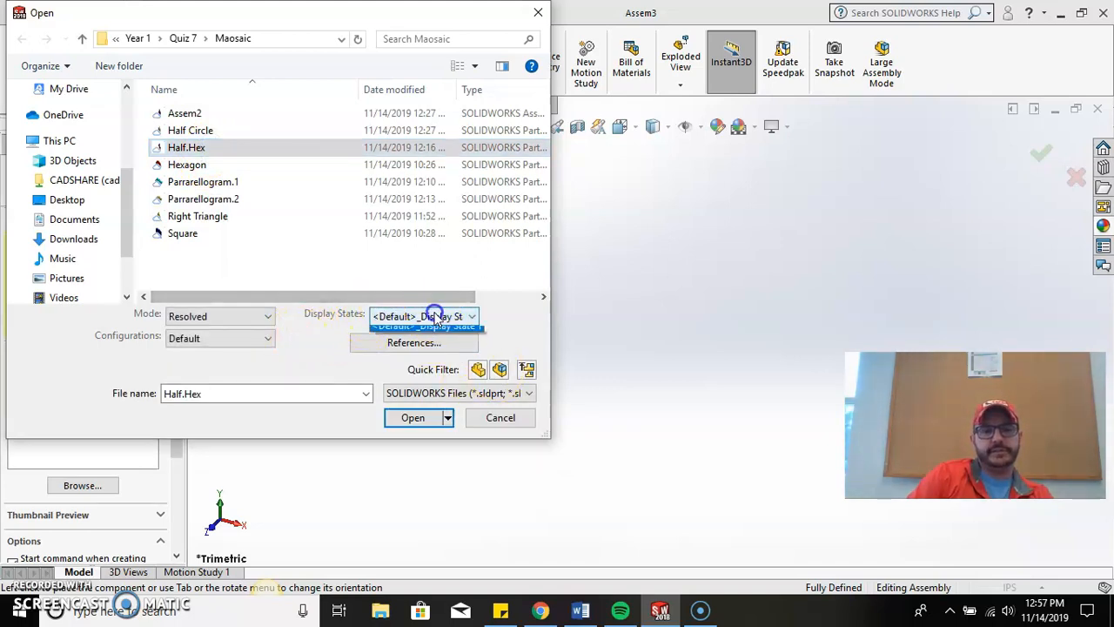
left_click(435, 317)
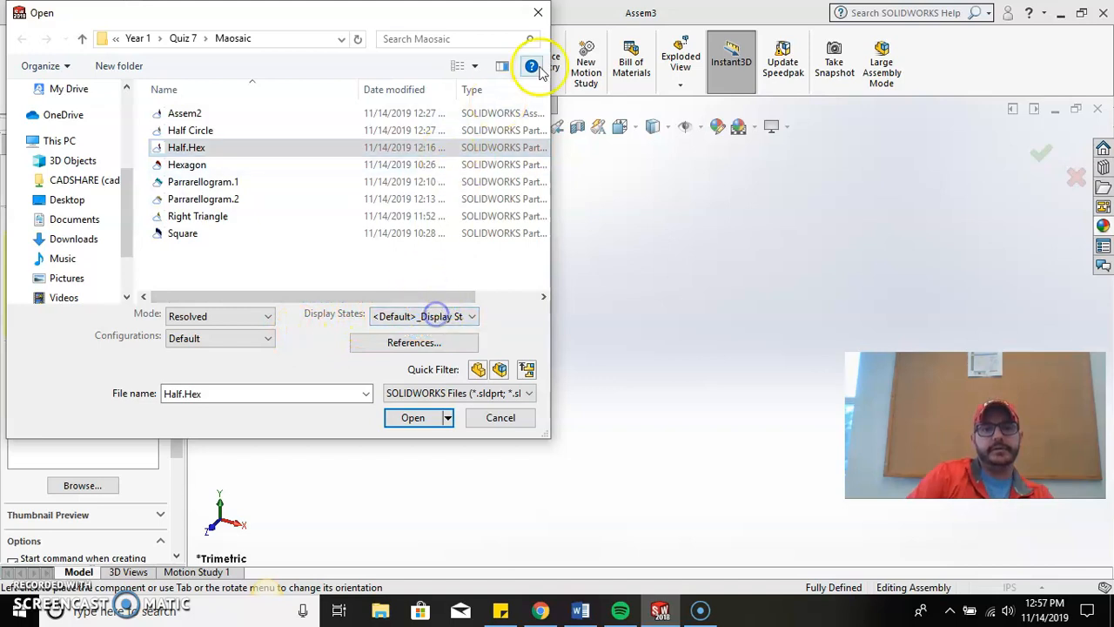
left_click(475, 66)
left_click_drag(478, 154, 488, 72)
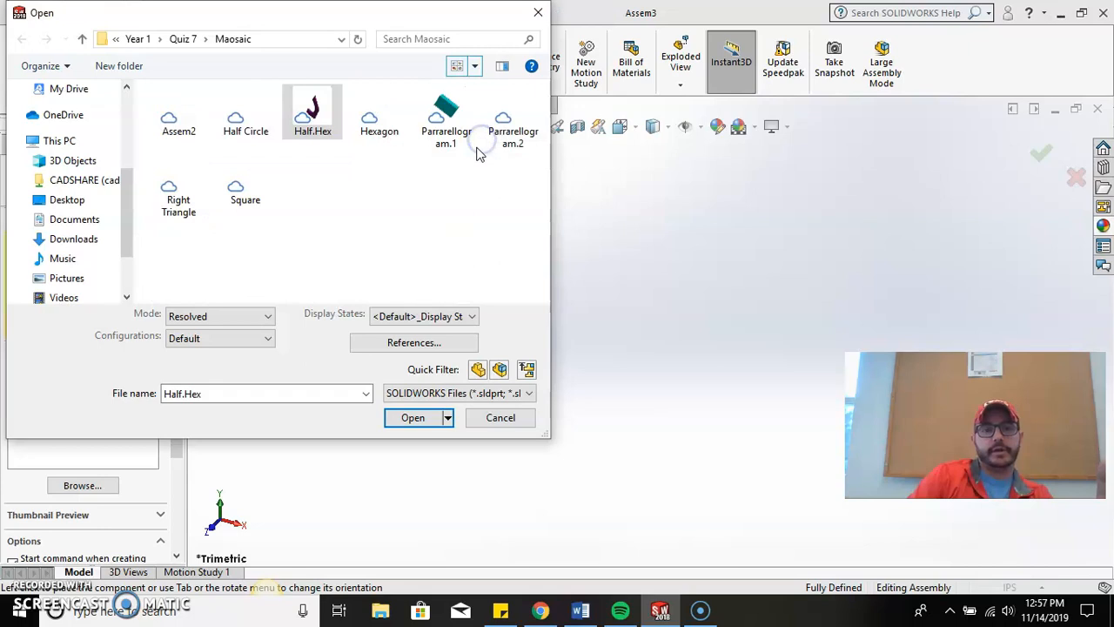
Open the Half.Hex part and place it in the assembly as the first component
left_click(311, 117)
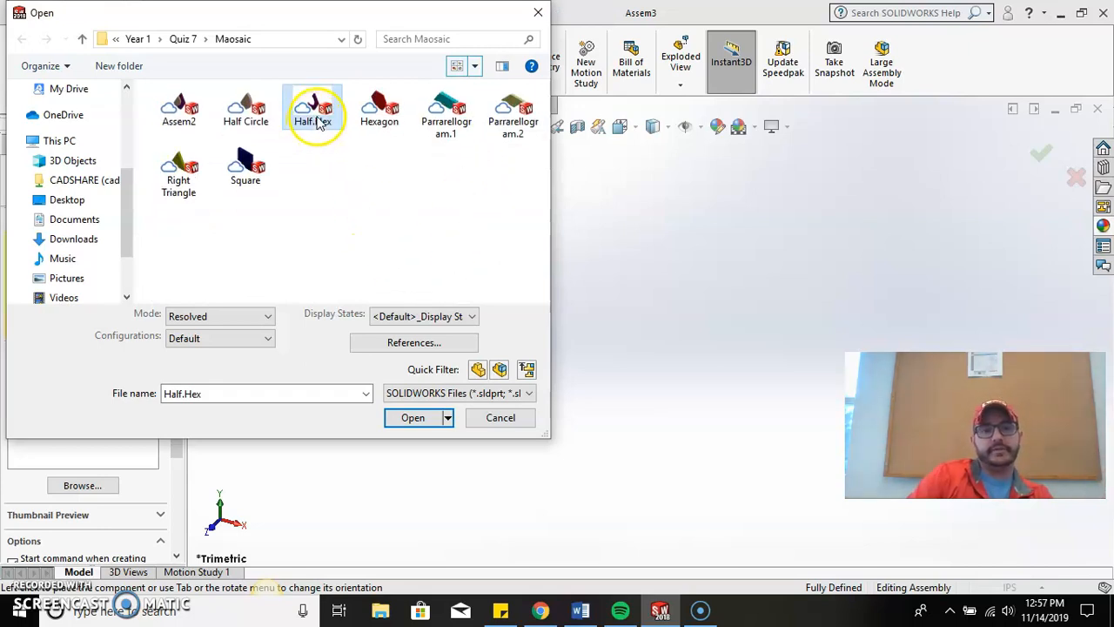
left_click(410, 420)
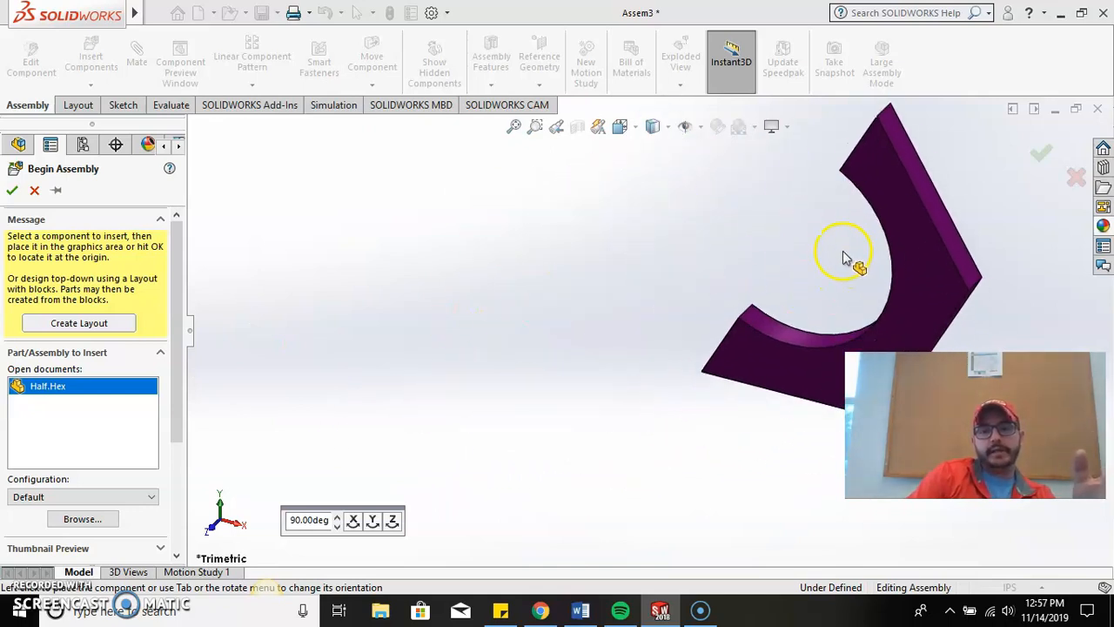
left_click(871, 257)
left_click(661, 294)
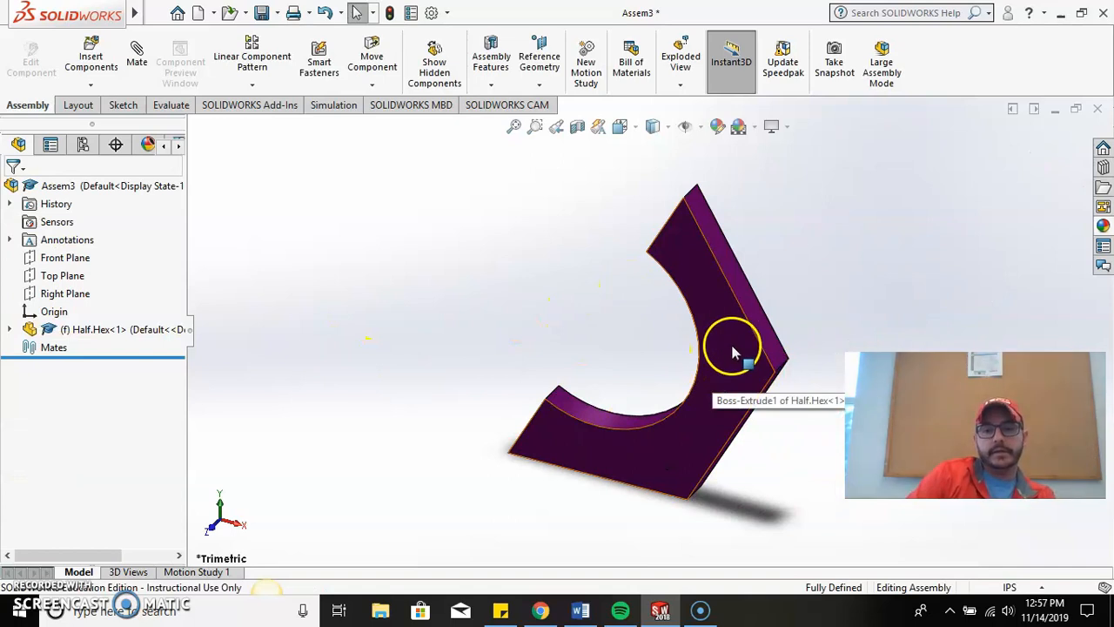
left_click_drag(731, 347, 754, 269)
left_click(782, 259)
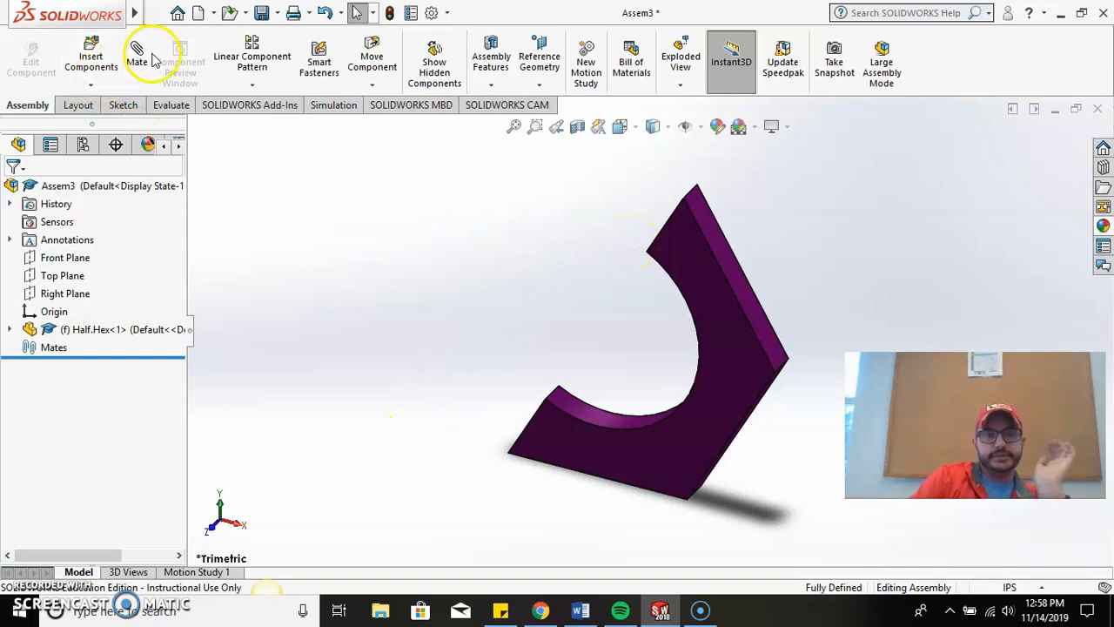
Create a new part inside the assembly, positioned on the front face of the Half.Hex component
left_click(94, 86)
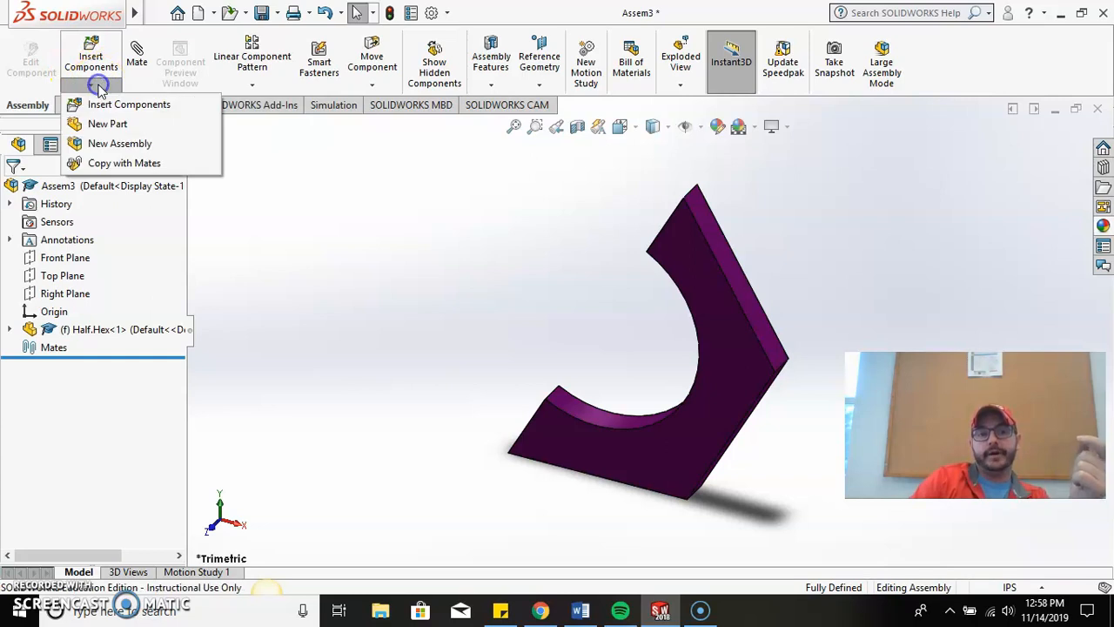
left_click(119, 125)
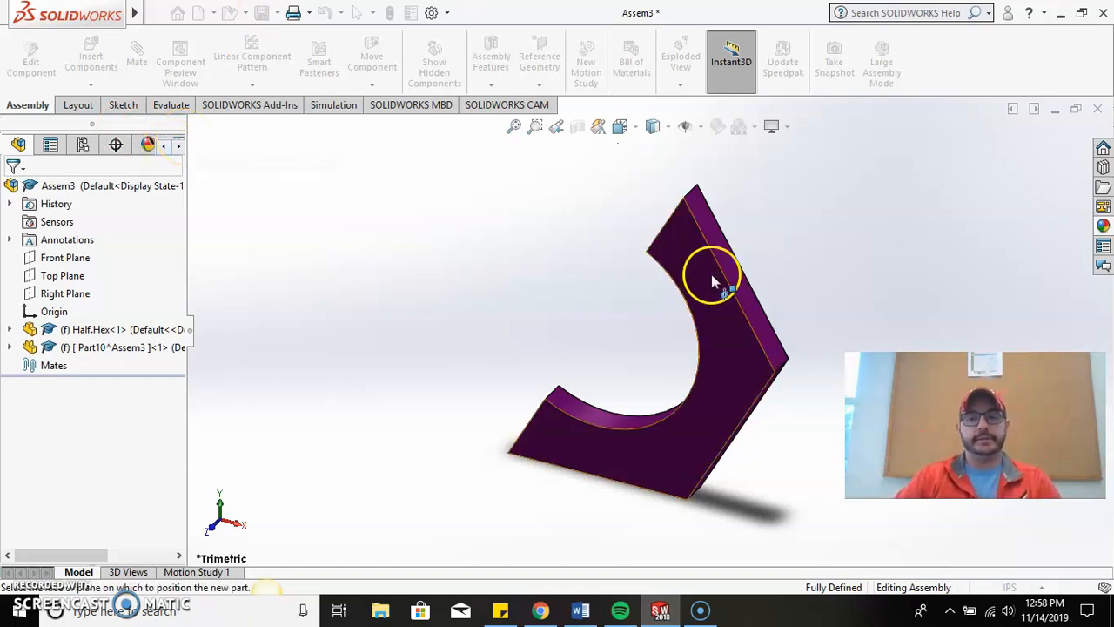
left_click(694, 242)
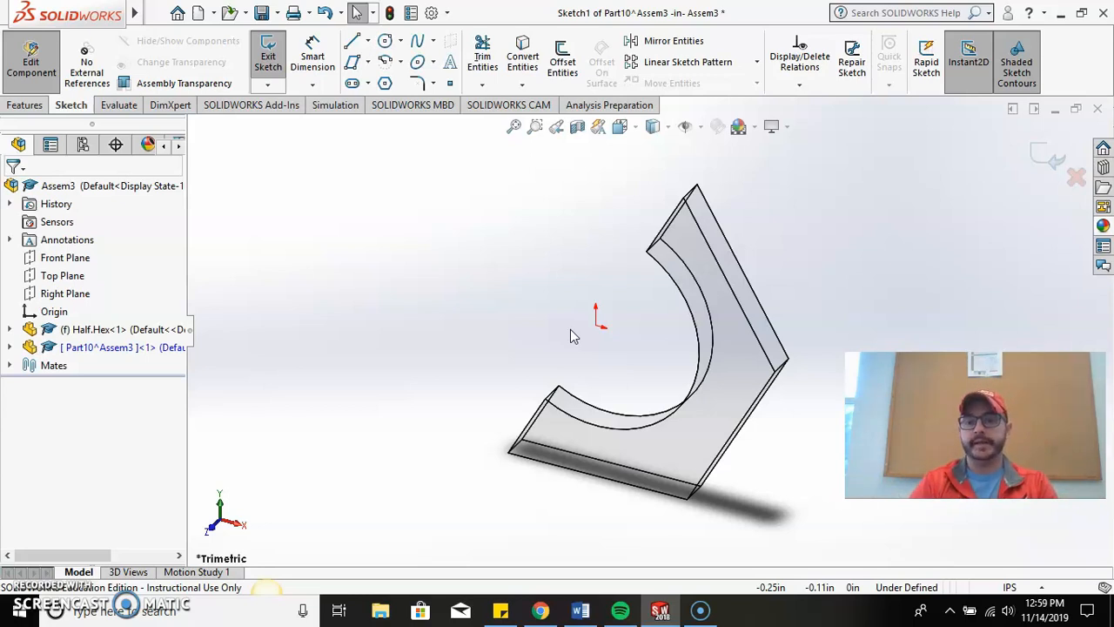
In the Front view, sketch a circle centred on the origin and reaching the upper end of Half.Hex's inner arc
left_click(638, 129)
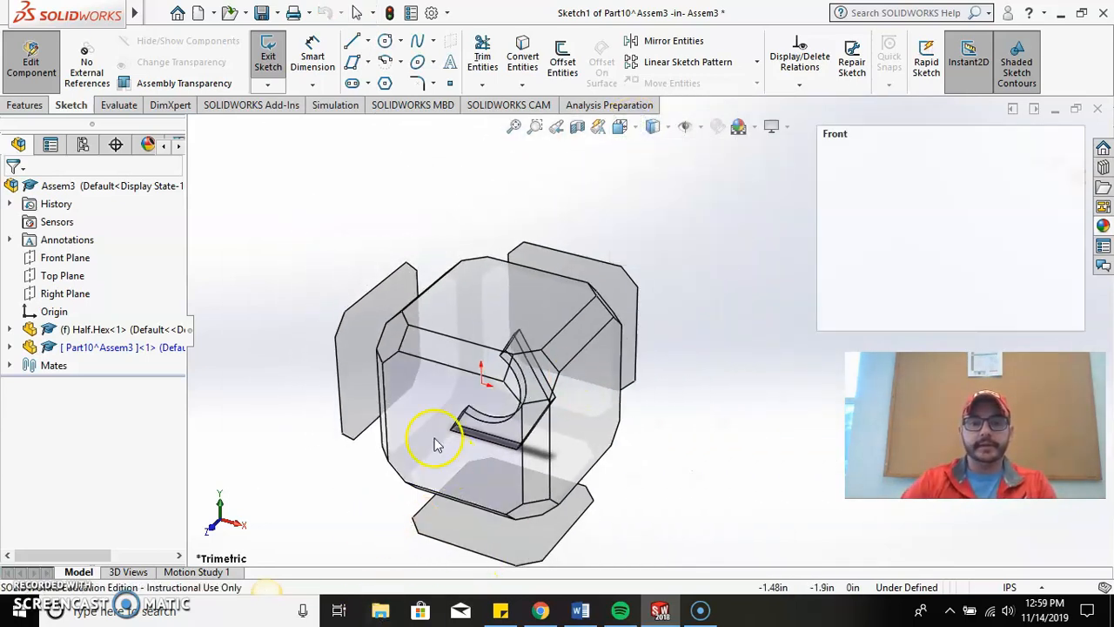
left_click(423, 442)
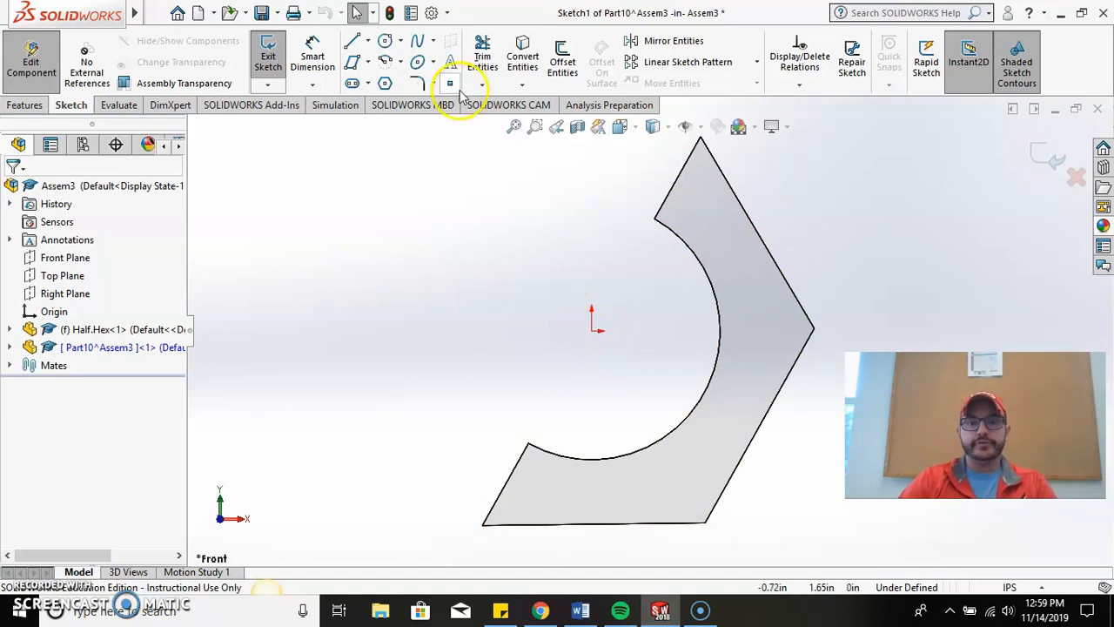
left_click(592, 329)
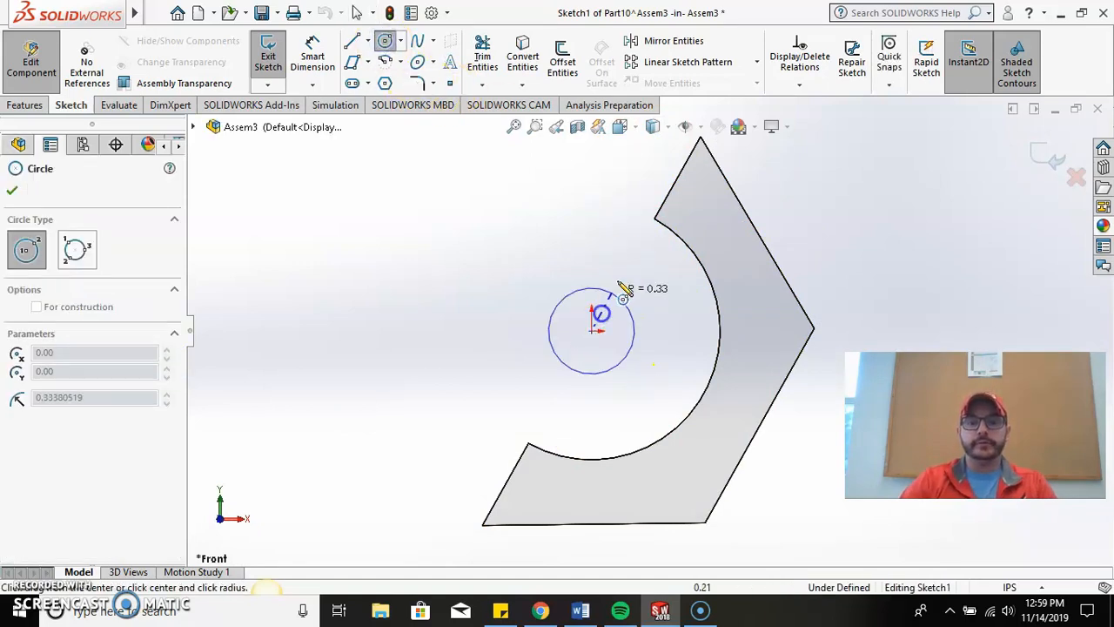
left_click(654, 219)
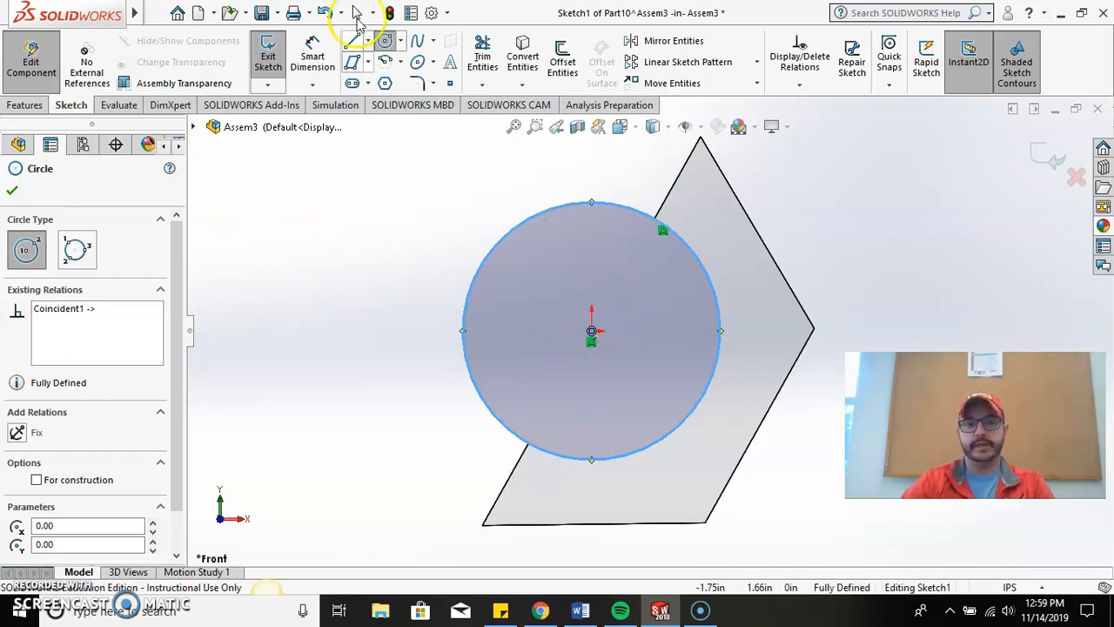
Draw a straight line through the circle's centre, joining the two ends of Half.Hex's inner arc
left_click(352, 41)
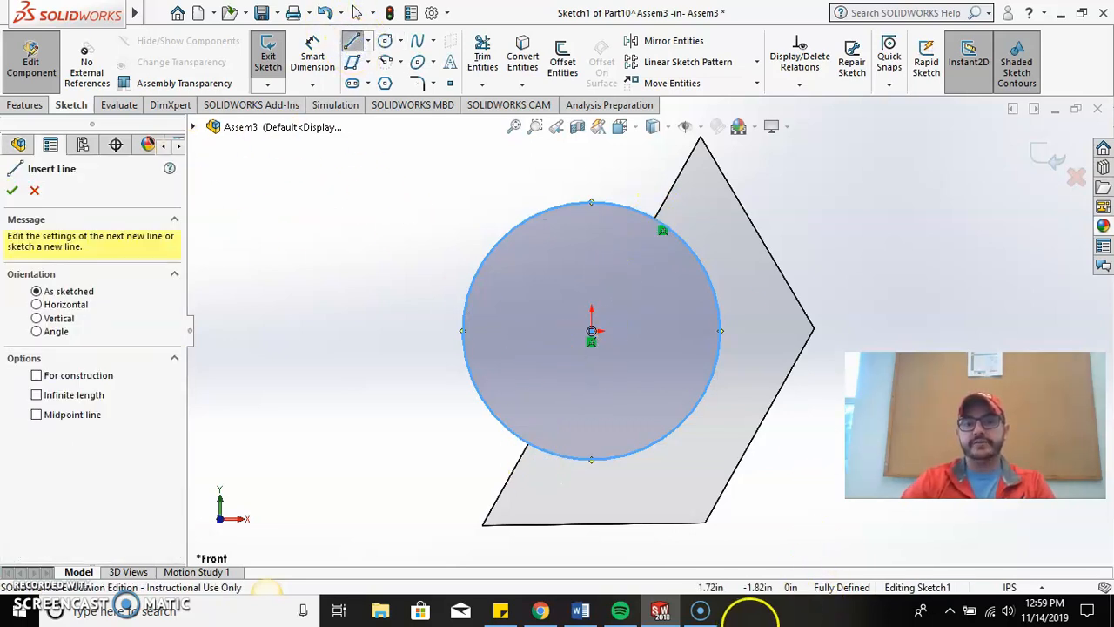
left_click(528, 446)
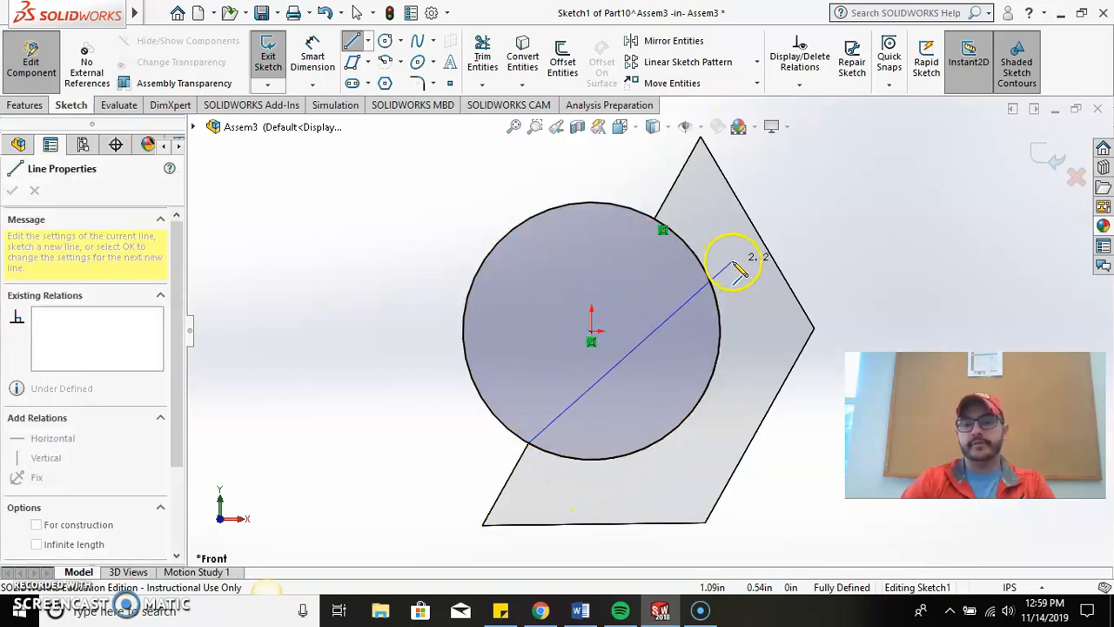
left_click(659, 223)
left_click_drag(659, 225, 672, 259)
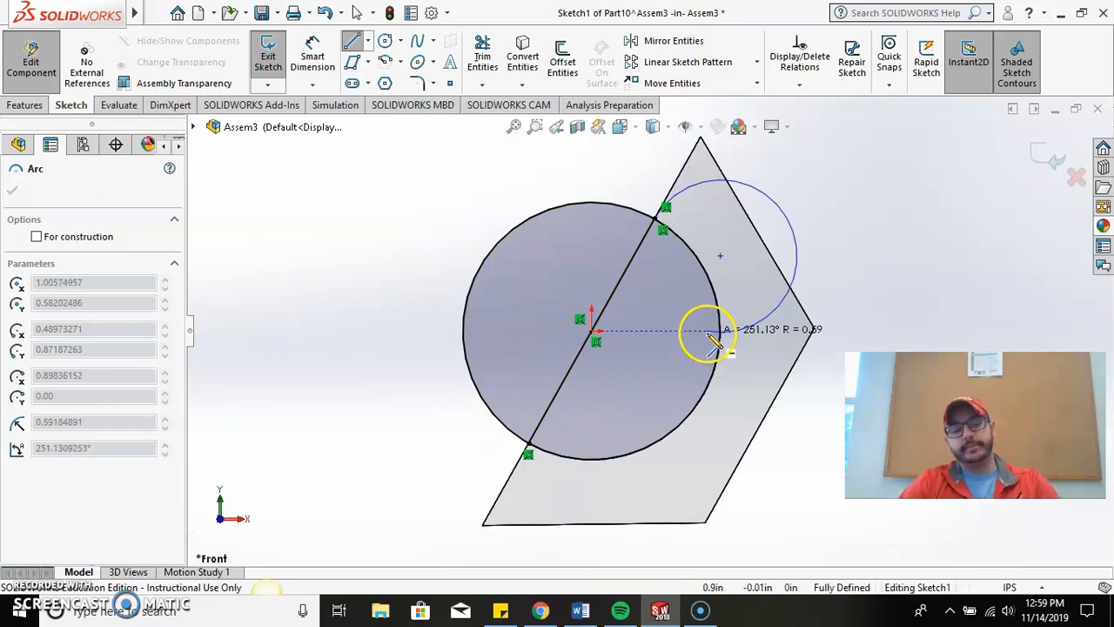
key("Escape")
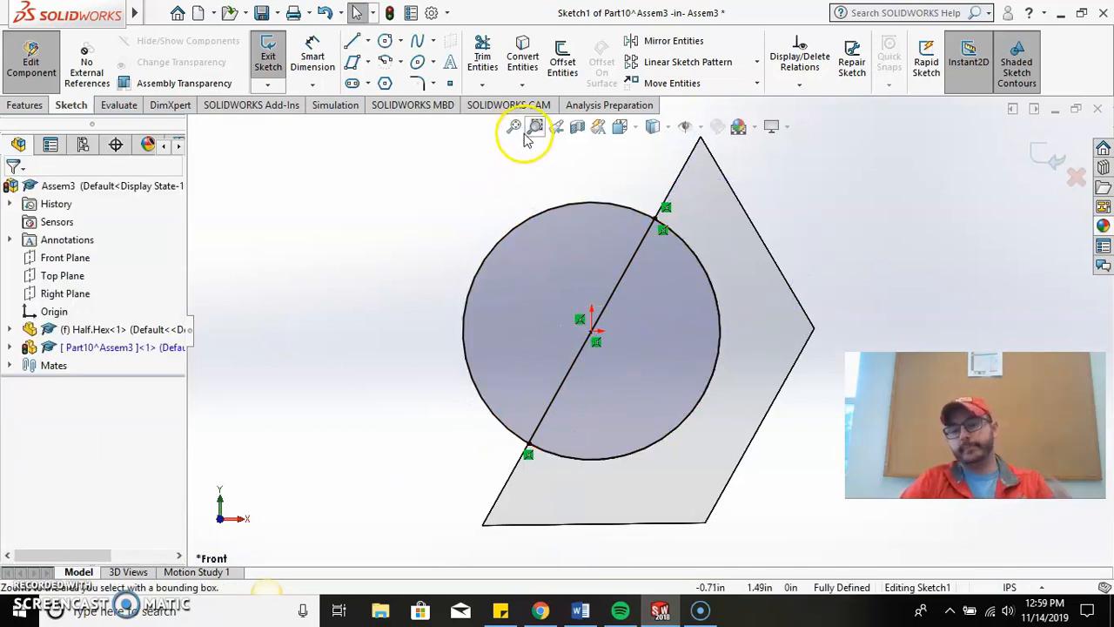
Trim away the half of the circle outside Half.Hex using Trim to closest, and exit the sketch and part editing
left_click(483, 87)
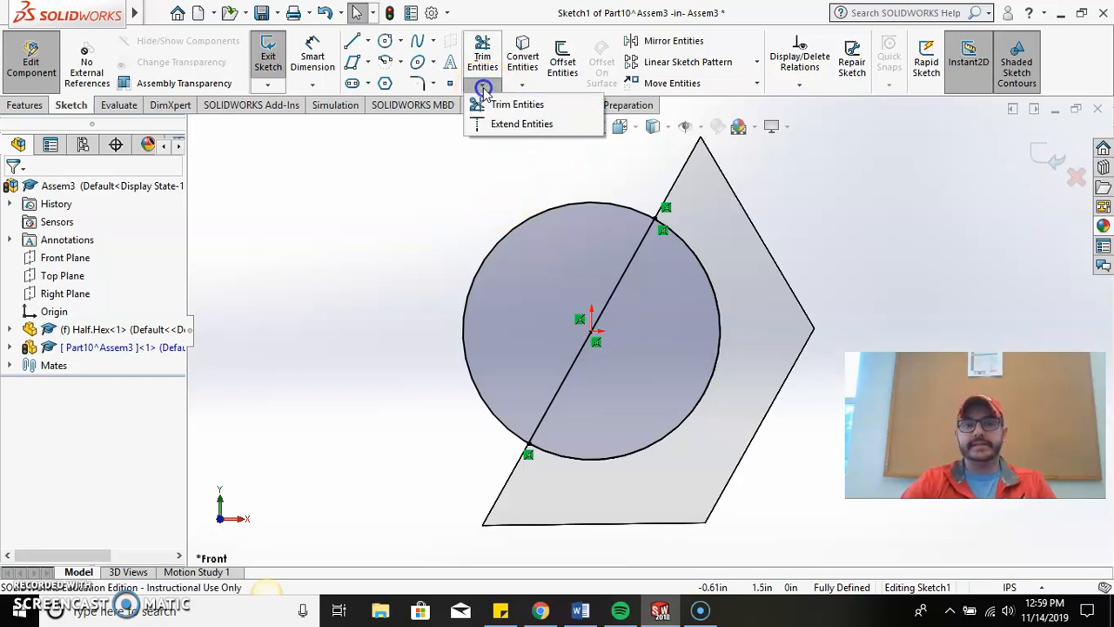
left_click(536, 106)
left_click(31, 311)
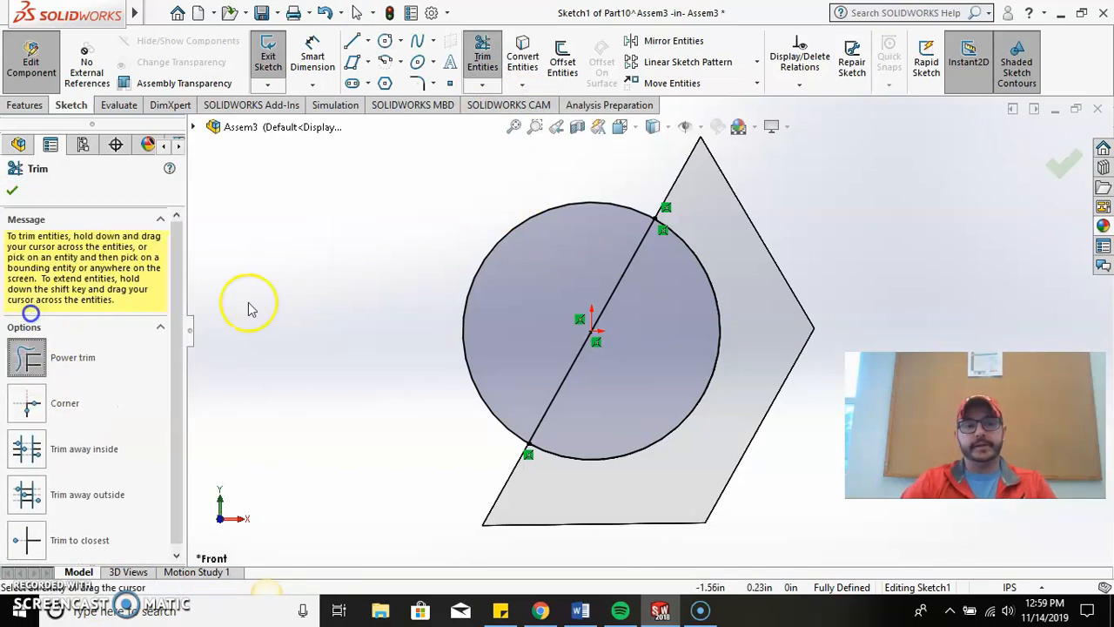
left_click(474, 275)
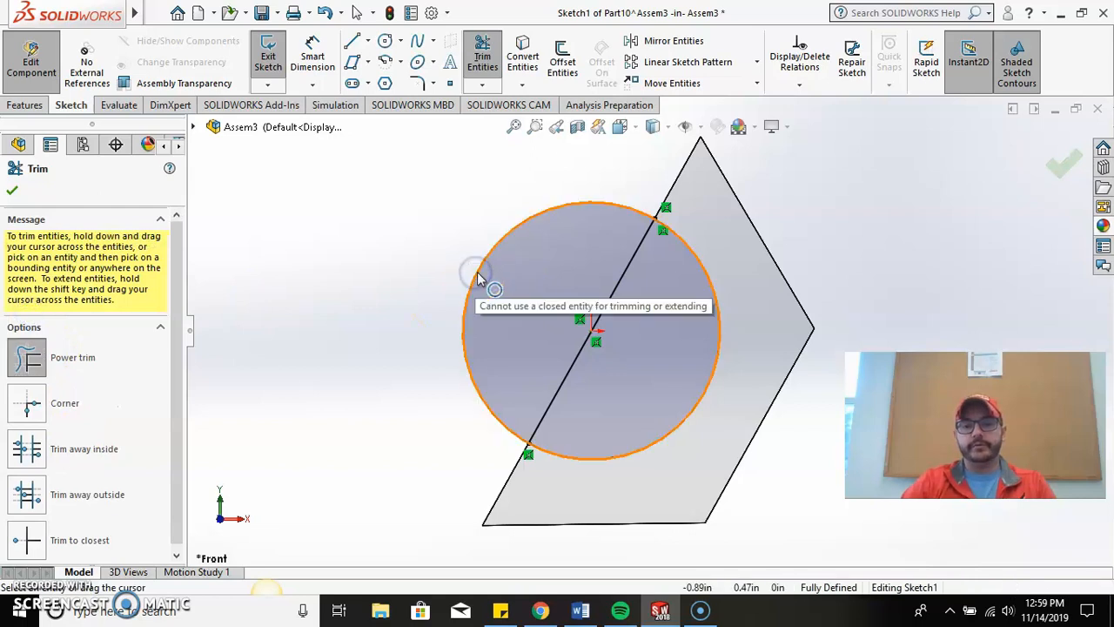
left_click(484, 267)
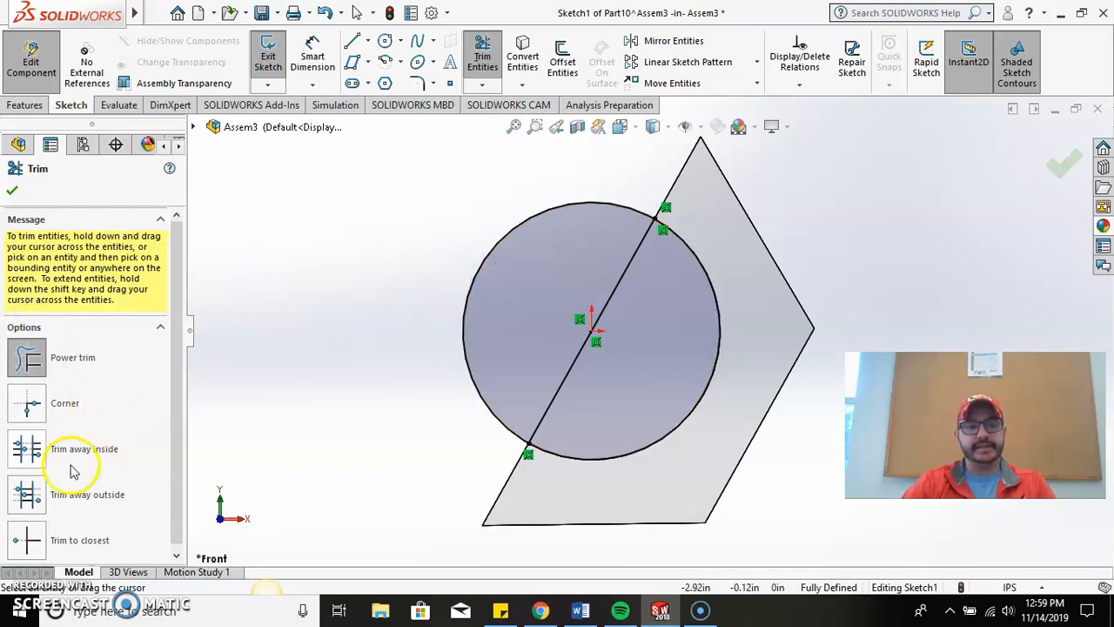
left_click(26, 538)
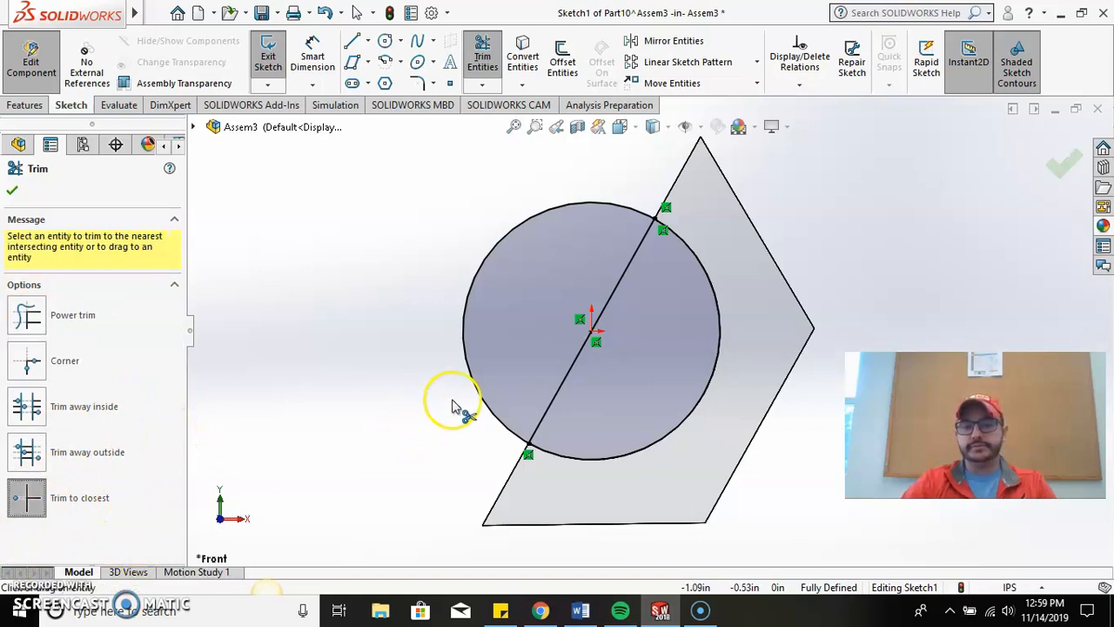
left_click(477, 394)
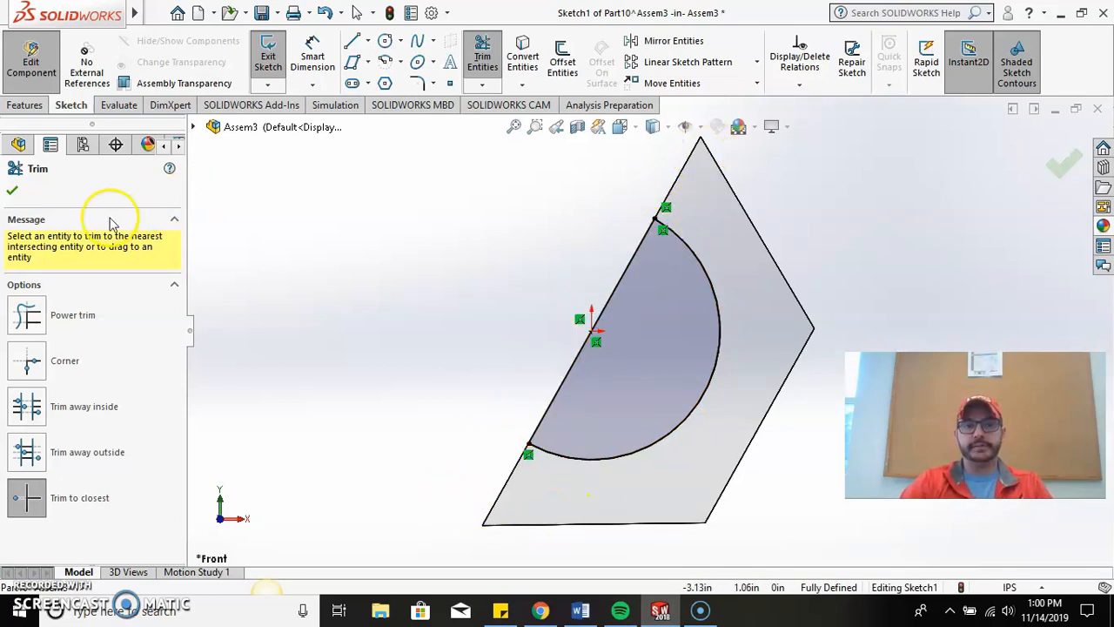
left_click(11, 193)
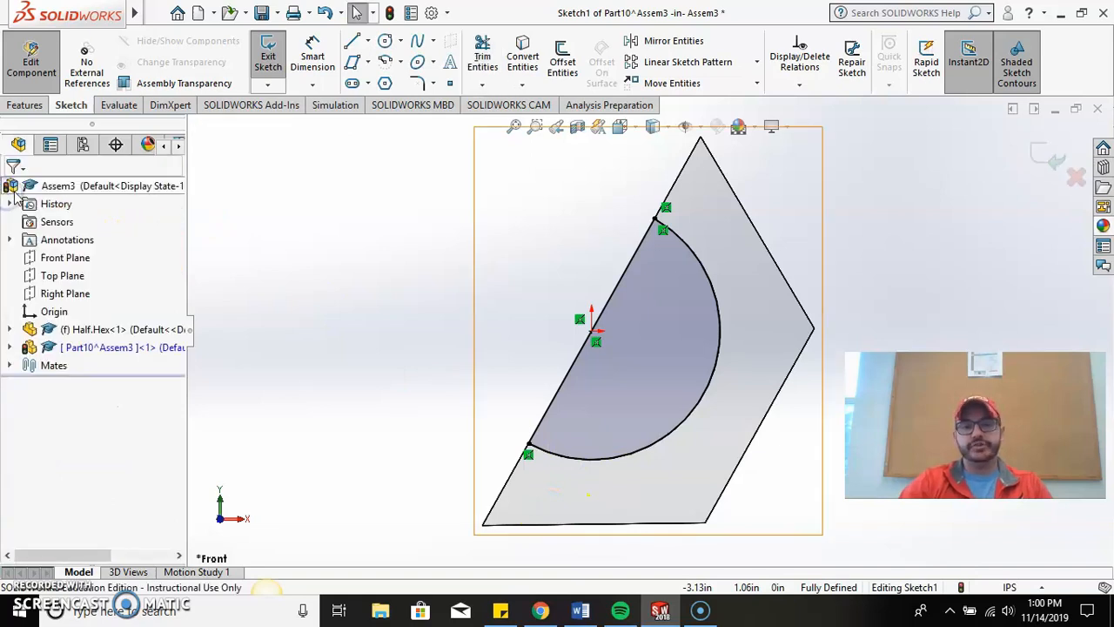
left_click(1056, 160)
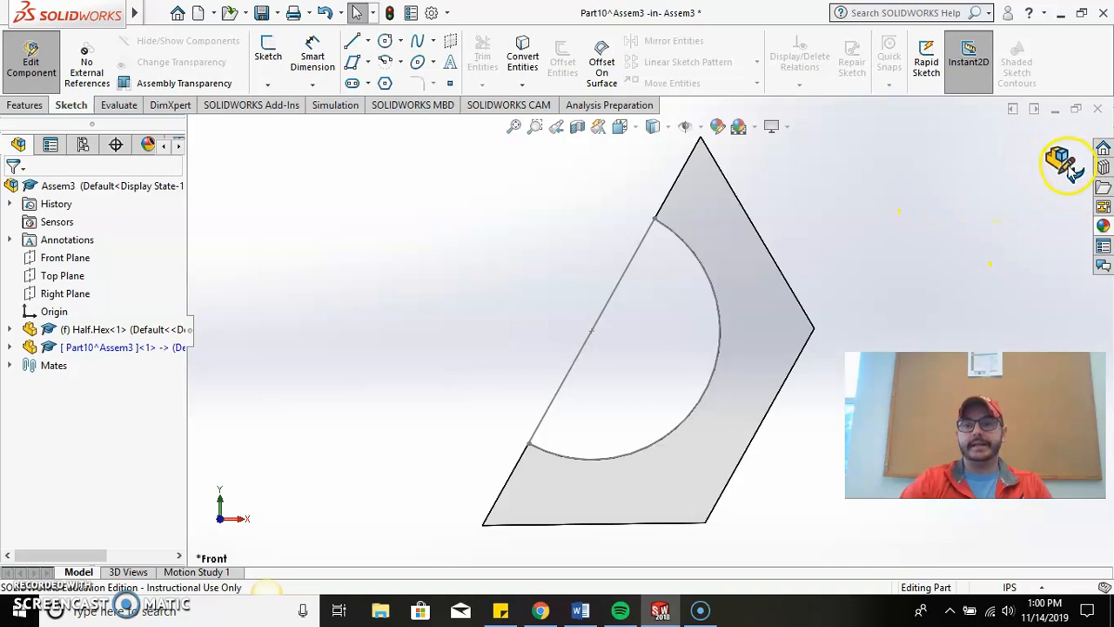
left_click(1070, 169)
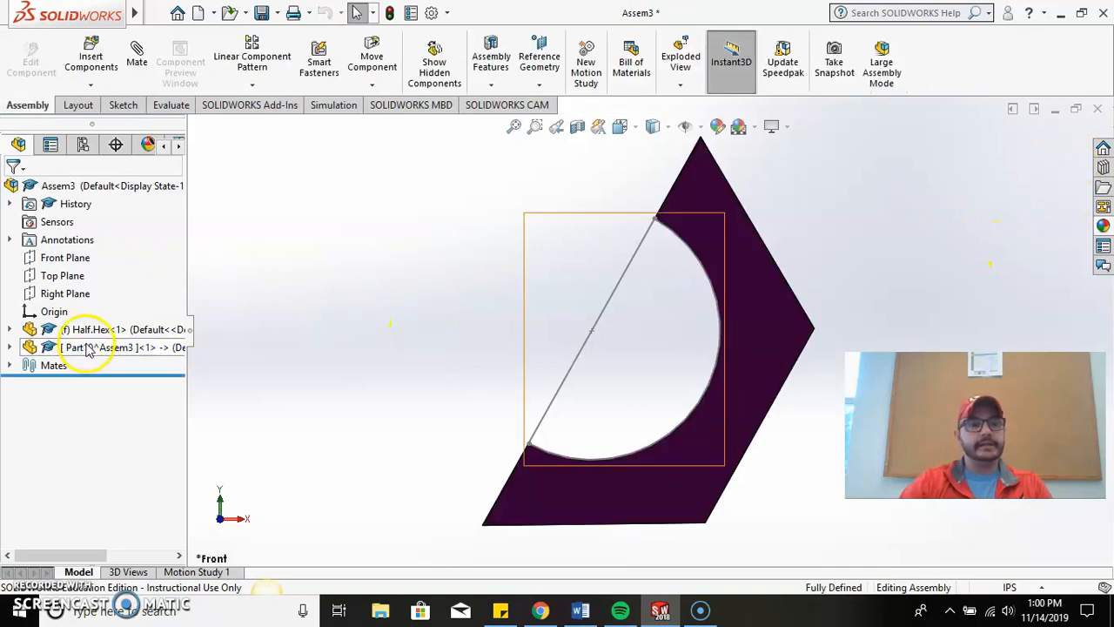
Edit the half-circle part in the context of the assembly and start an Extruded Boss/Base from its half-circle sketch
right_click(37, 348)
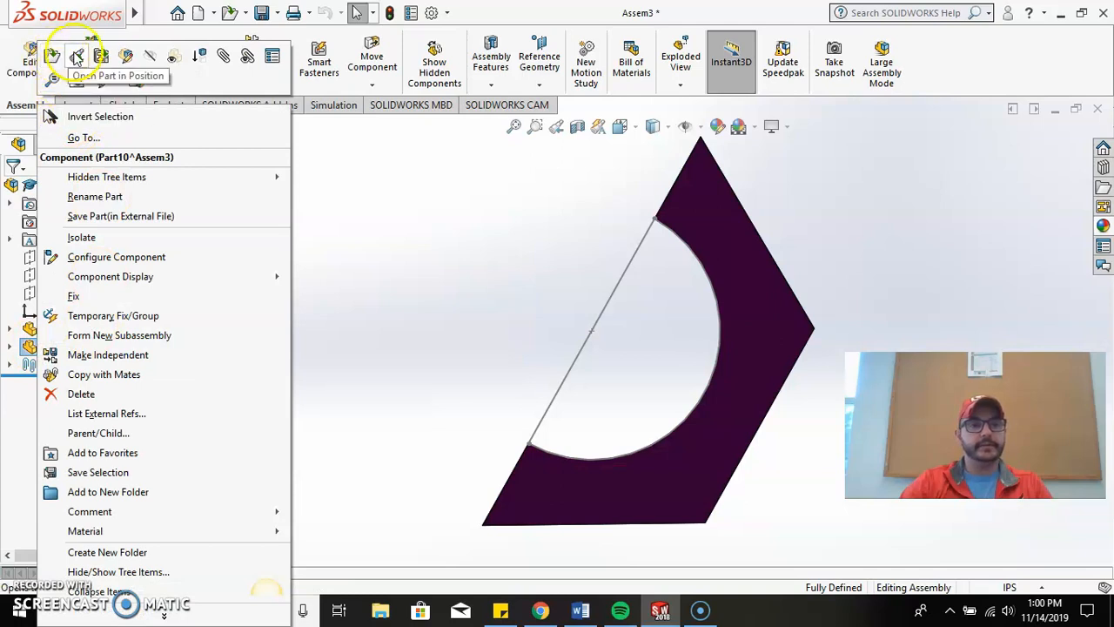
left_click(126, 58)
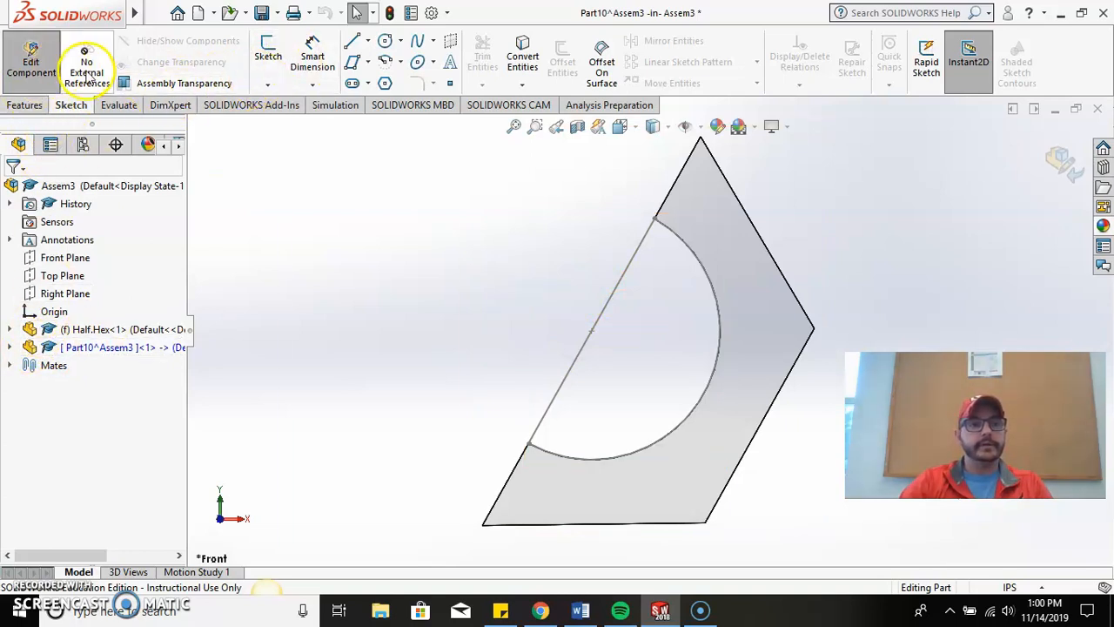
left_click(25, 104)
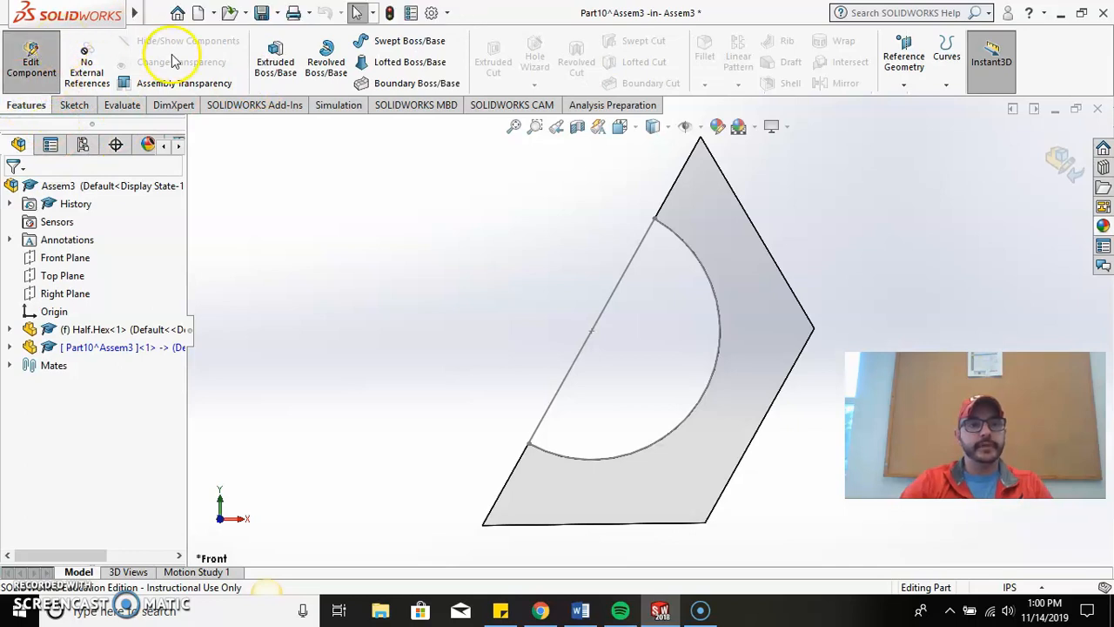
left_click(271, 51)
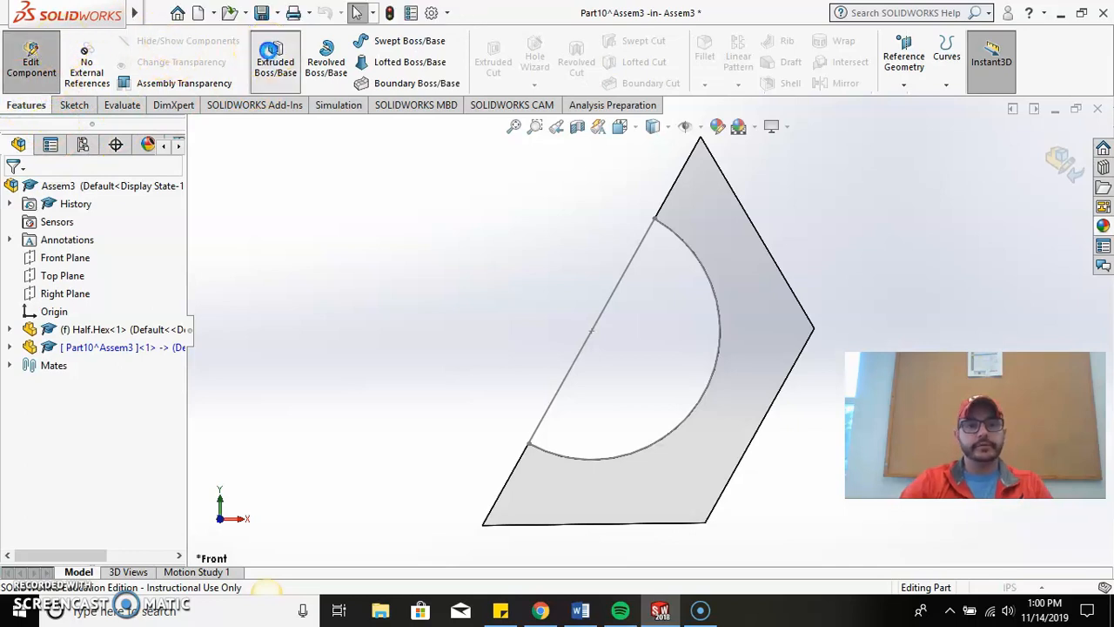
left_click(598, 324)
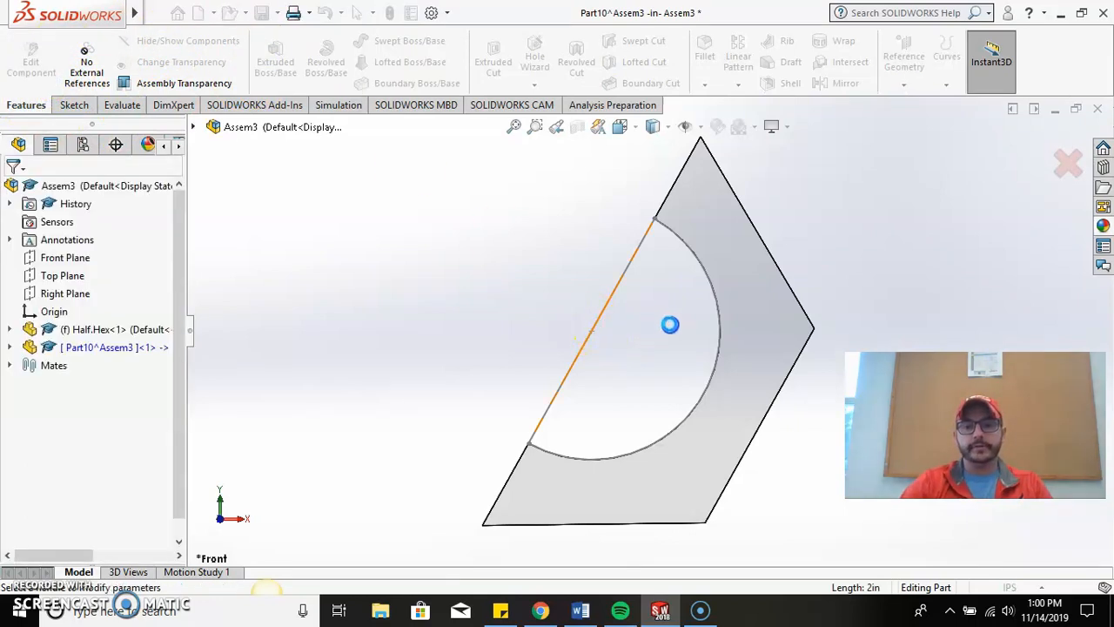
right_click_drag(1008, 231, 973, 239)
middle_click_drag(972, 238, 880, 405)
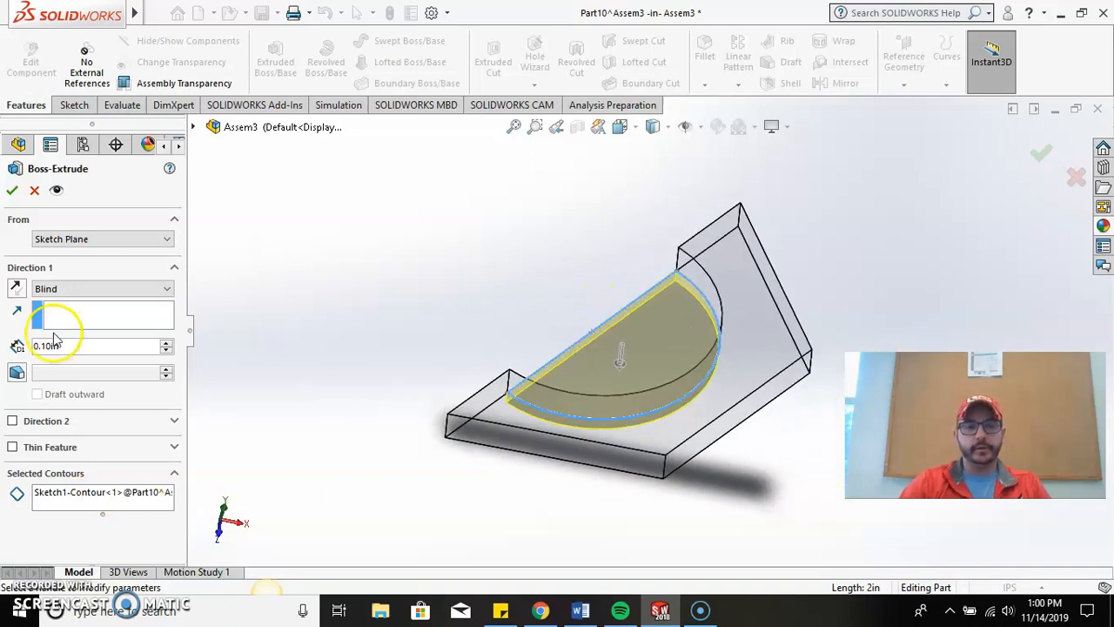
Reverse the extrusion into Half.Hex's thickness, set a blind depth of 0.25 in, accept it and exit part editing
left_click(17, 290)
middle_click_drag(296, 327, 331, 451)
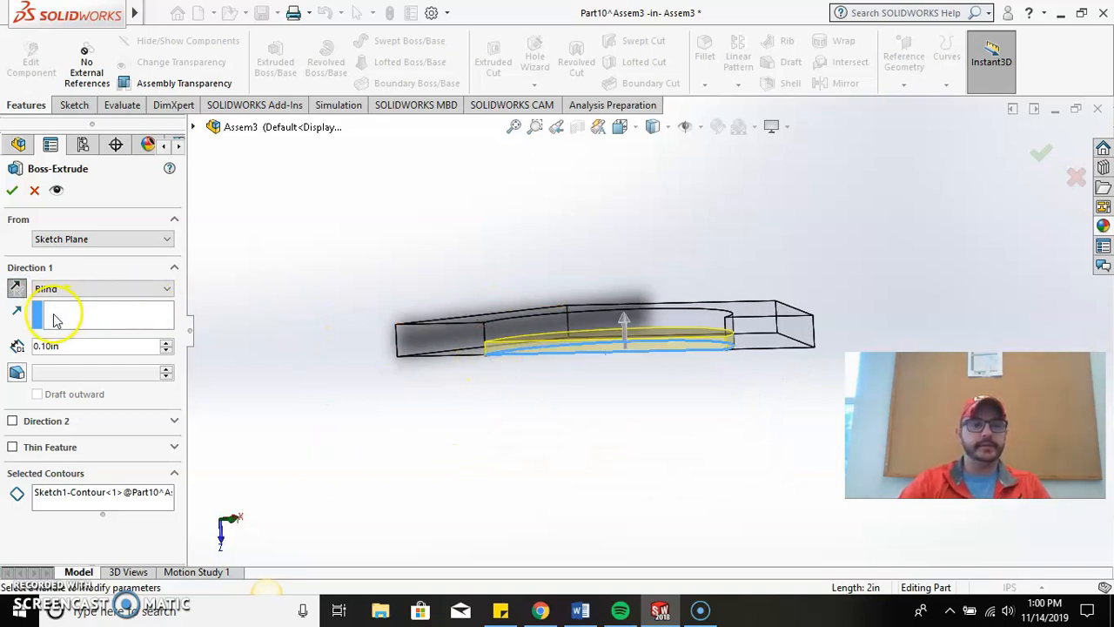
type(".25")
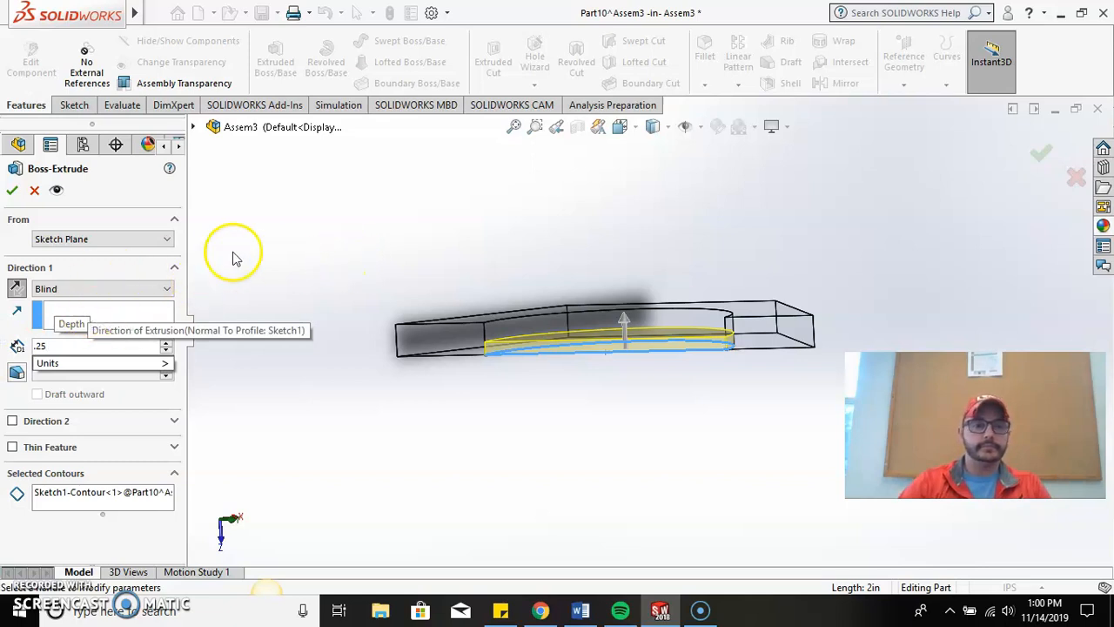
key("Return")
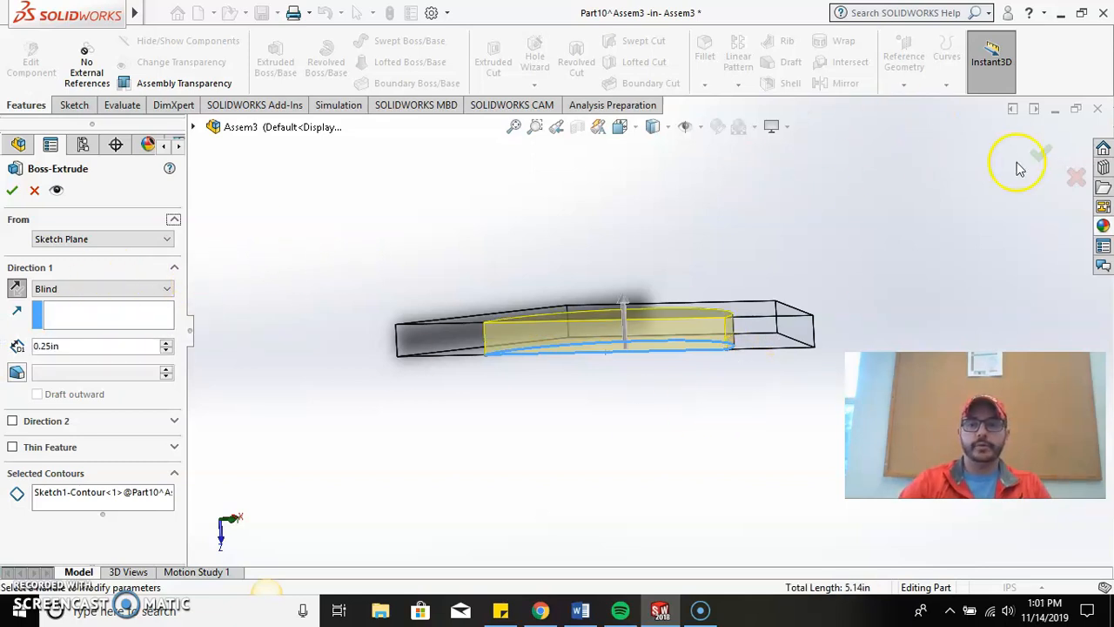
left_click(1042, 158)
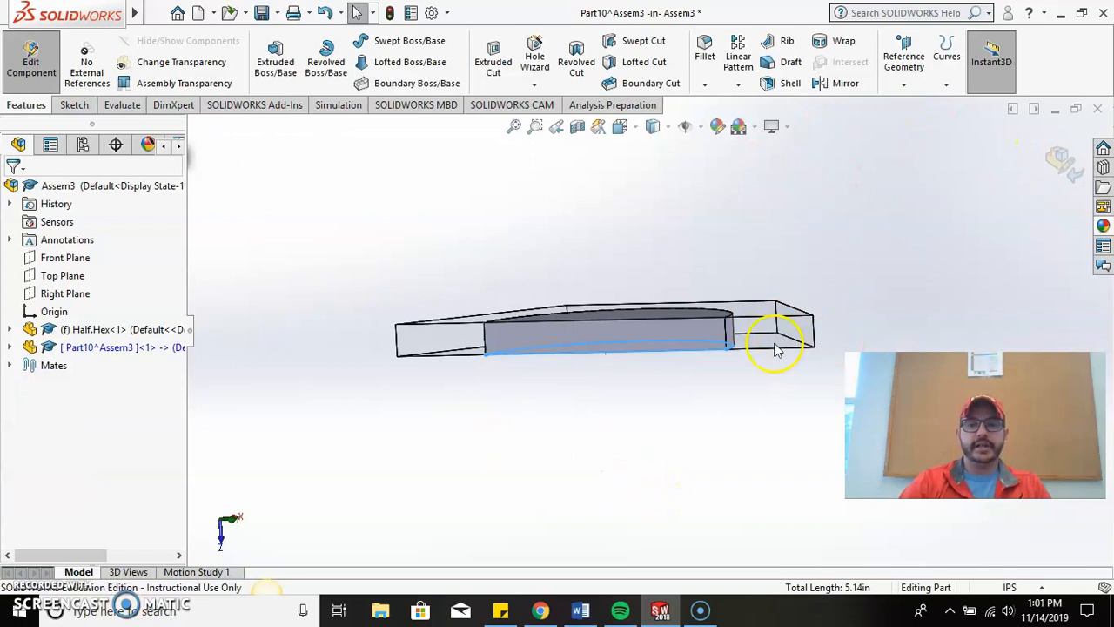
left_click(1051, 155)
middle_click_drag(1006, 233, 897, 48)
middle_click_drag(372, 492, 448, 309)
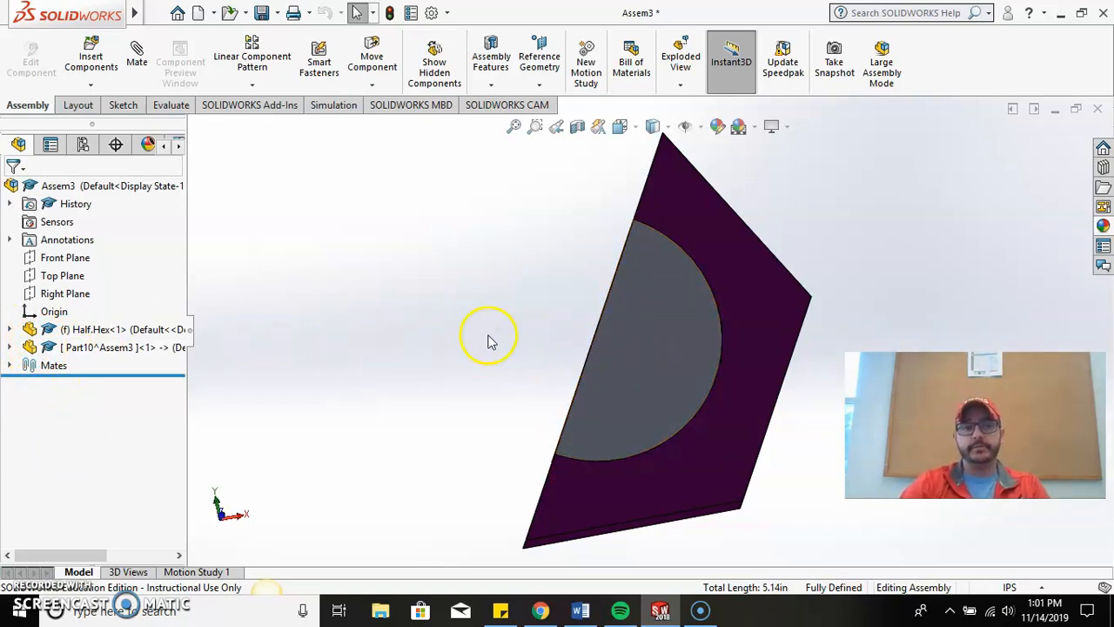
Edit the half-circle part in context again, select it and open the appearance library for it
right_click(39, 348)
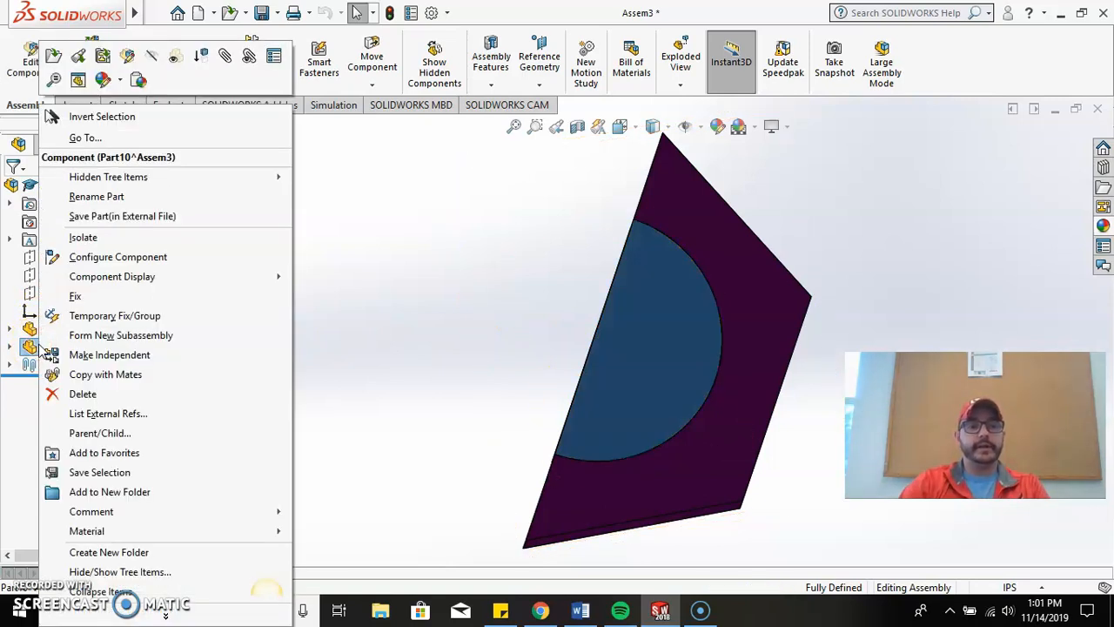
left_click(131, 59)
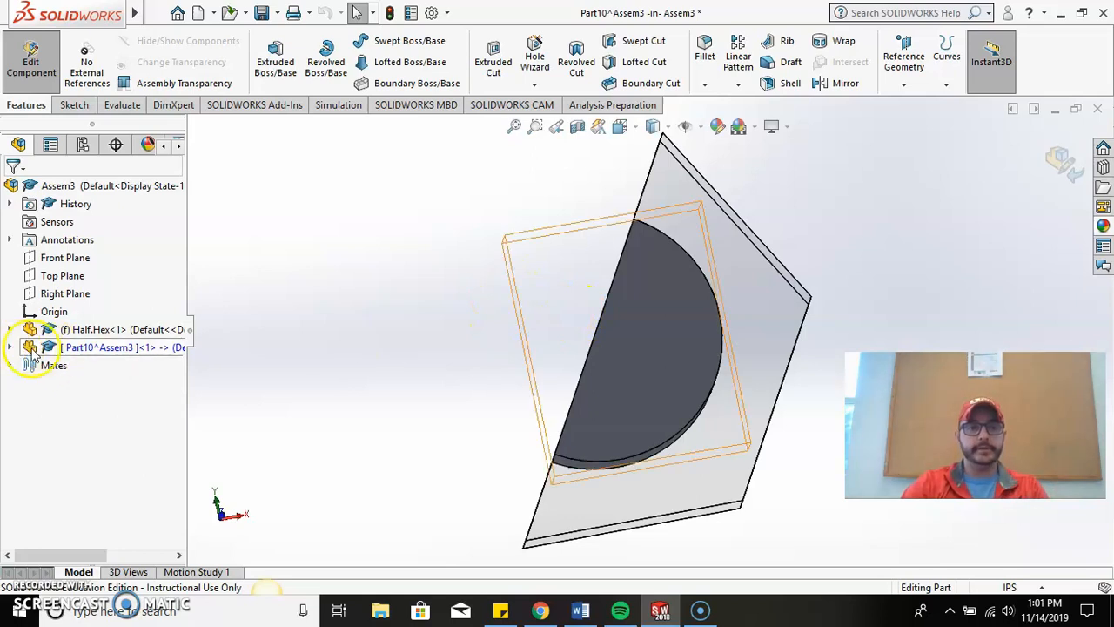
left_click(96, 348)
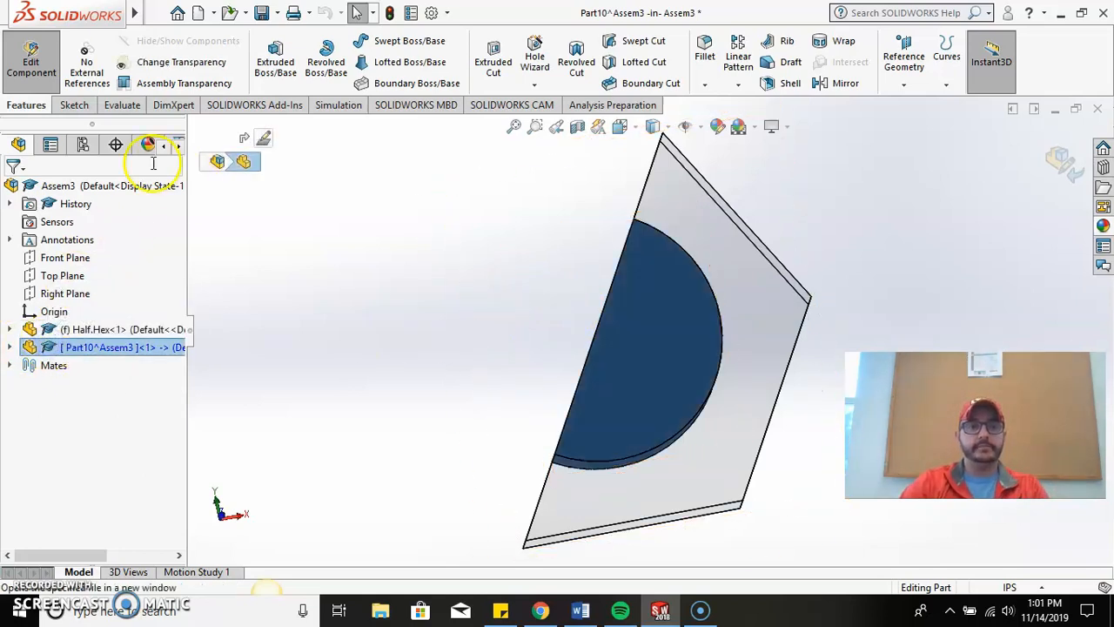
left_click(149, 145)
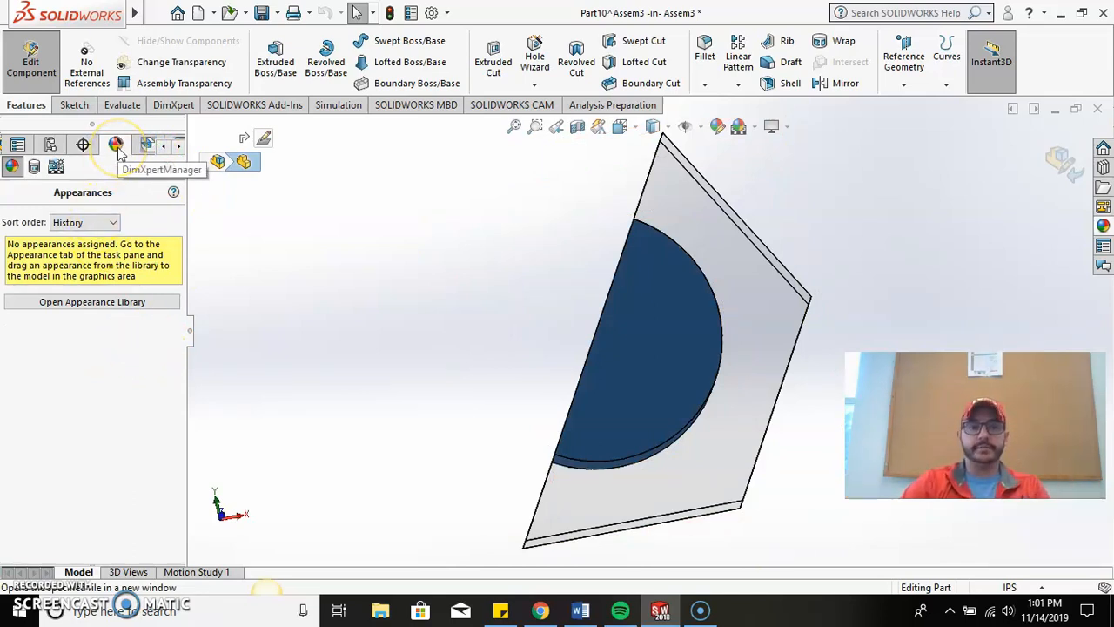
left_click(106, 303)
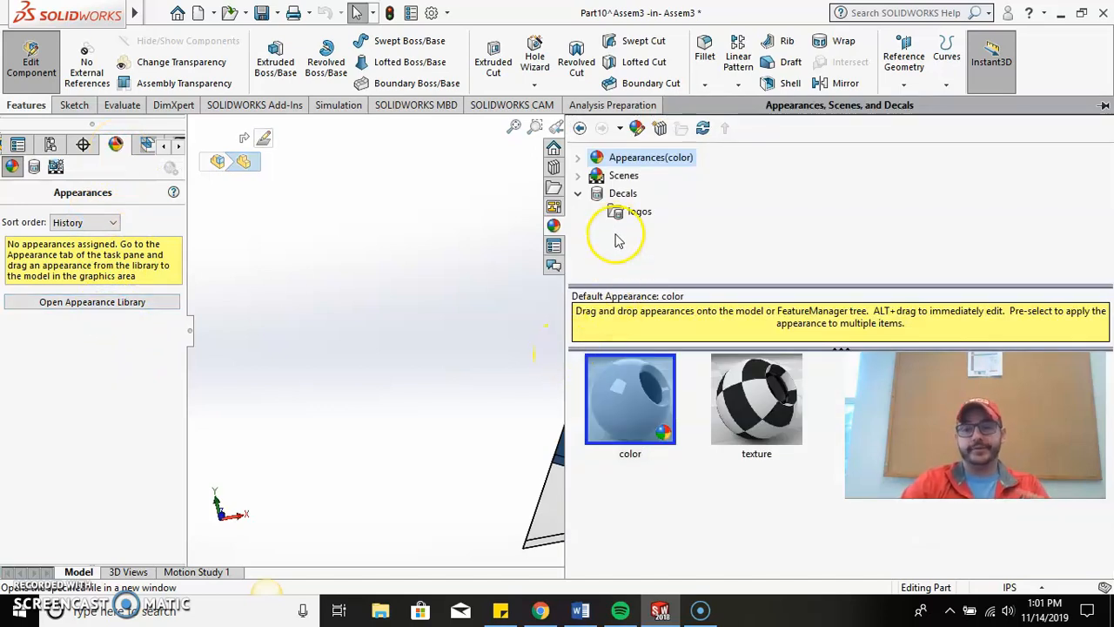
Switch to Chrome to check the material of the round pieces in the GeoMagic Mosaics photo, and return to SOLIDWORKS
mouse_move(619, 437)
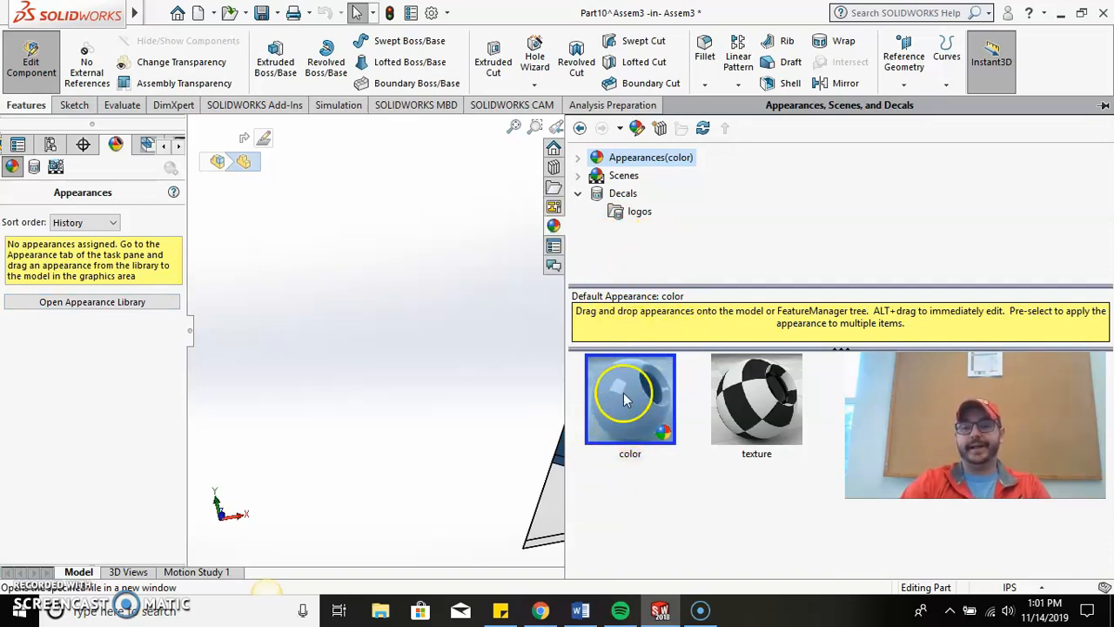
left_click(538, 611)
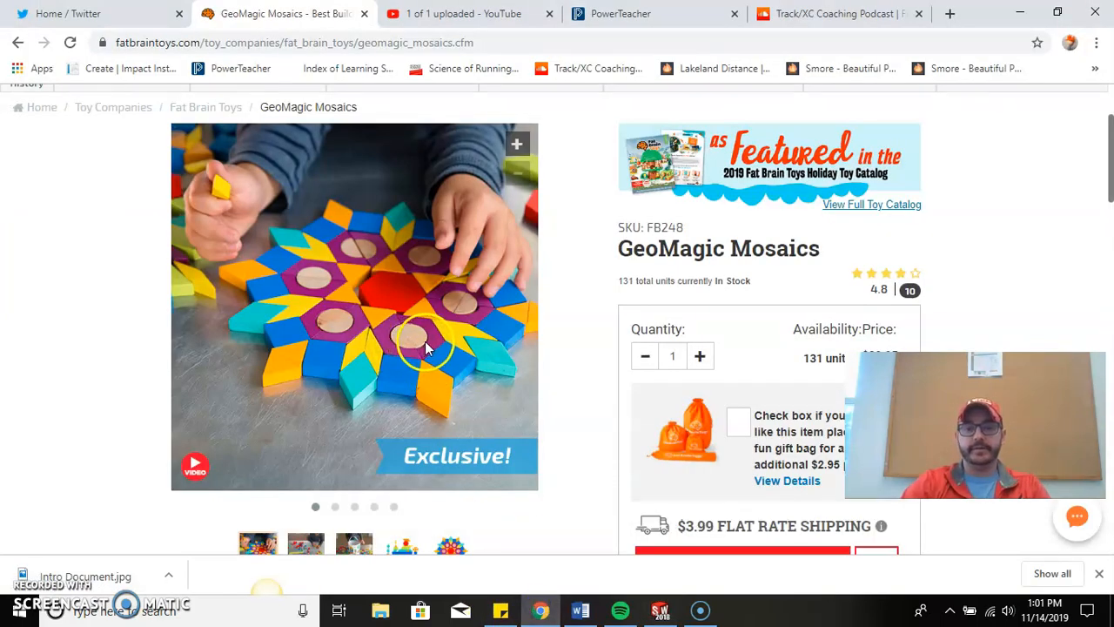
left_click(658, 609)
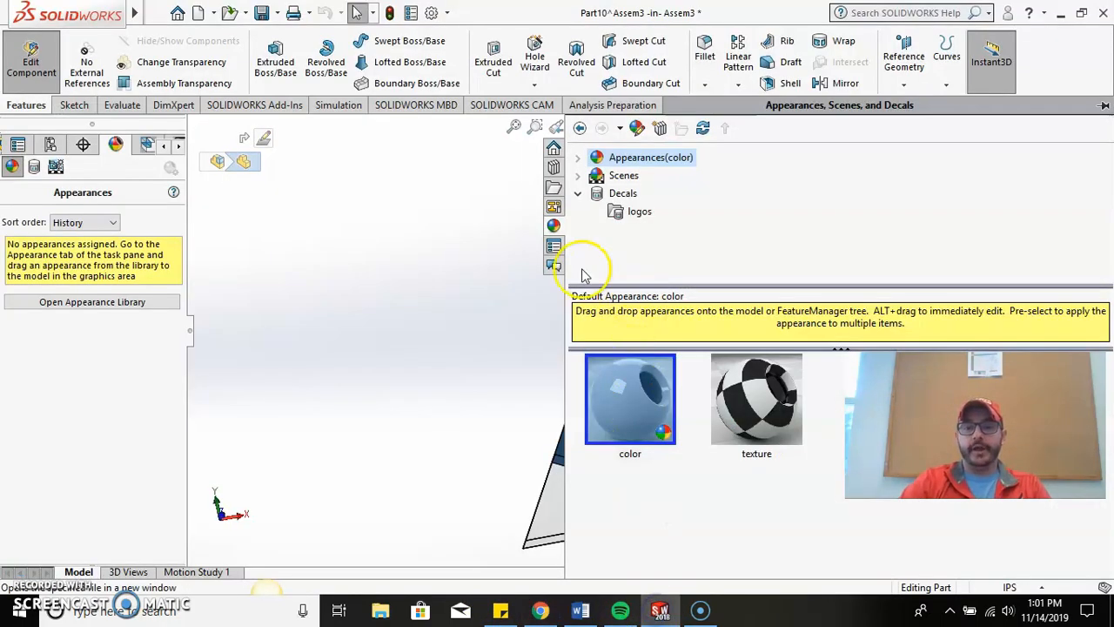
Browse the appearance library to Organic > Wood and open the Mahogany appearances
left_click(580, 160)
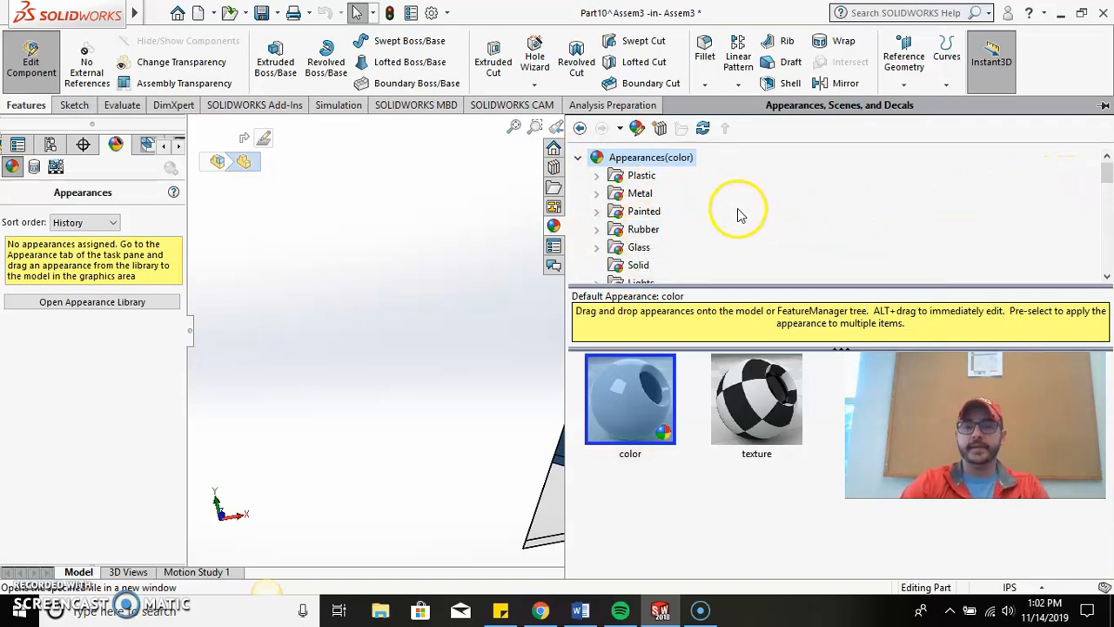
scroll(738, 215, "down", 1)
left_click(597, 266)
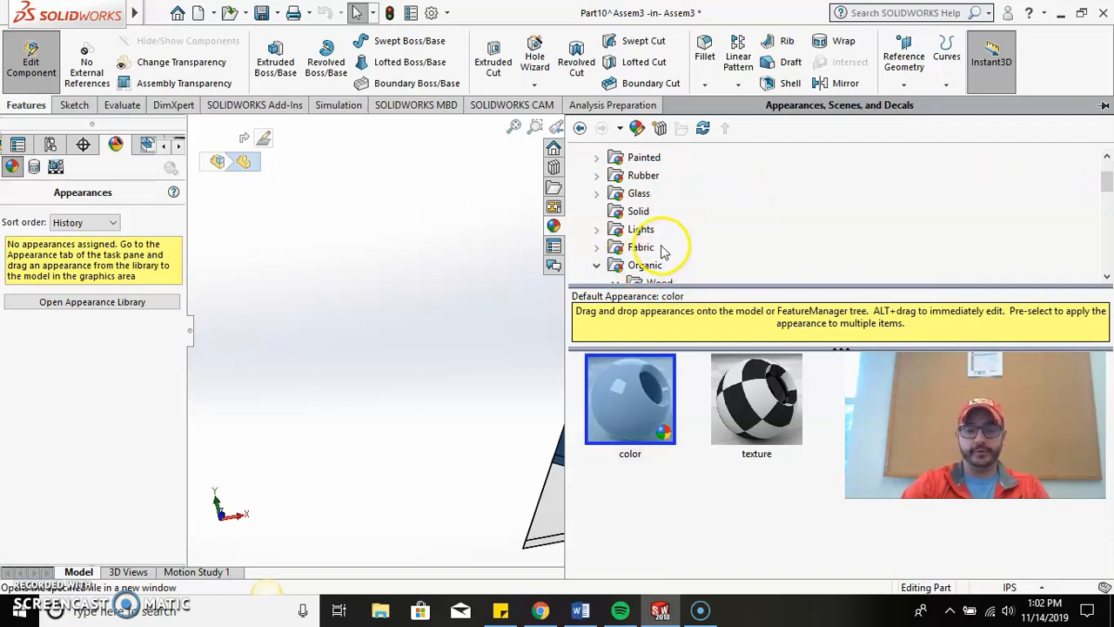
scroll(670, 237, "down", 3)
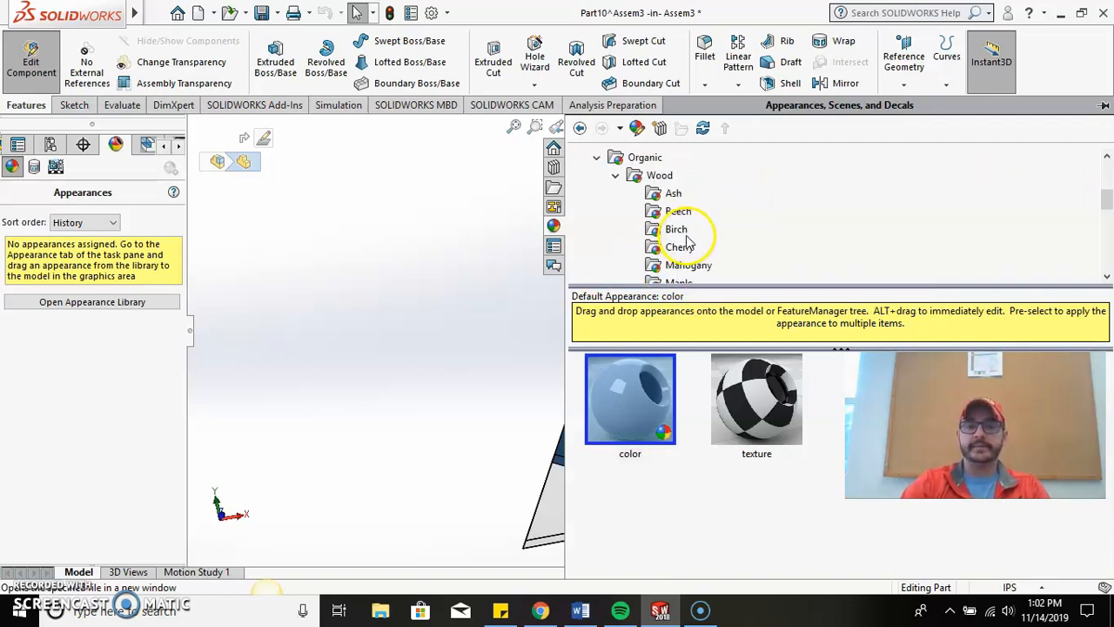
scroll(696, 250, "down", 3)
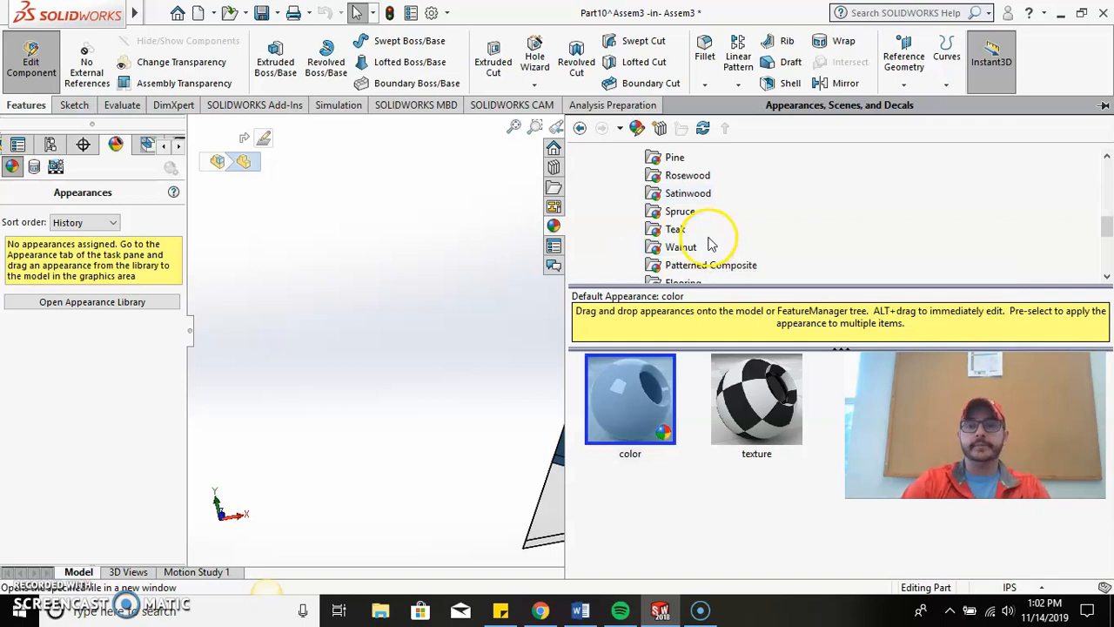
scroll(715, 233, "up", 1)
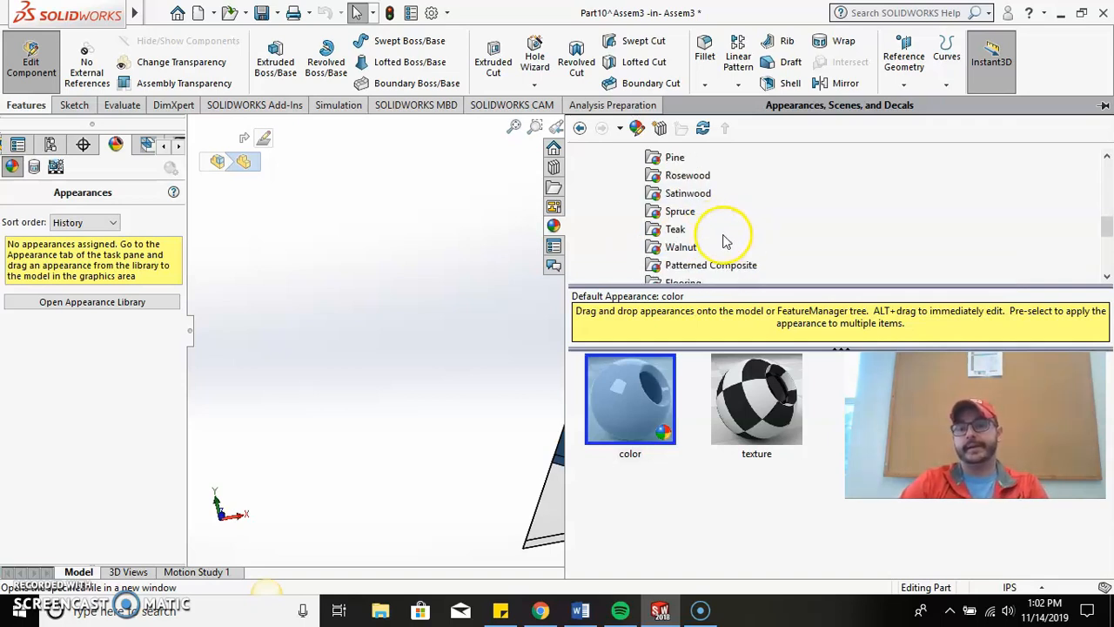
scroll(706, 238, "up", 2)
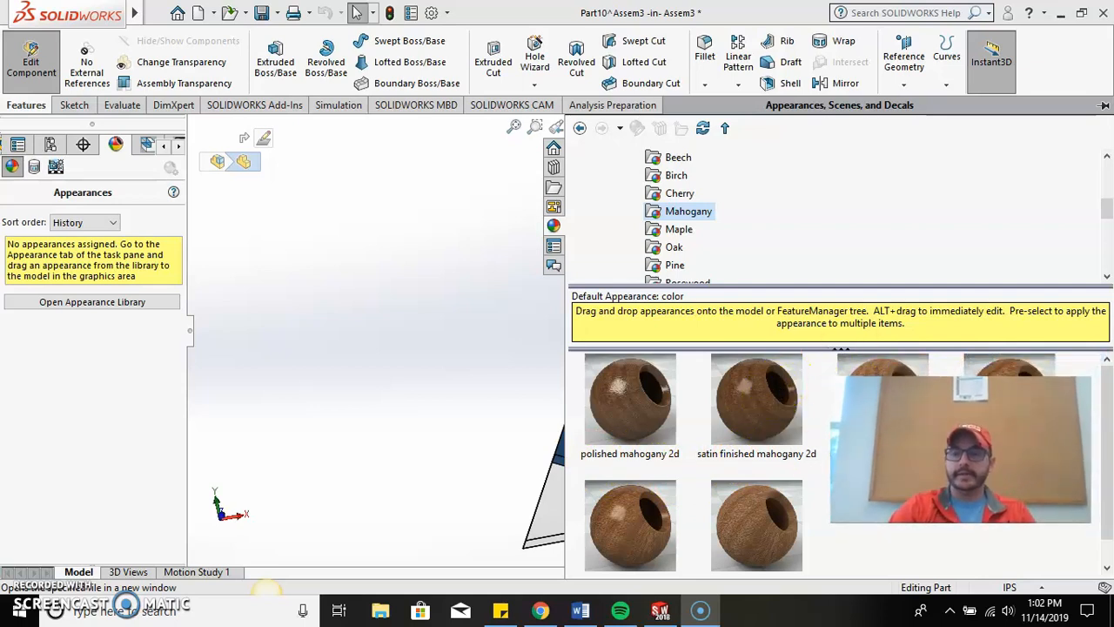
Apply the satin finished mahogany endgrain appearance to the half-circle part, exit part editing and clear the selection
scroll(757, 462, "down", 1)
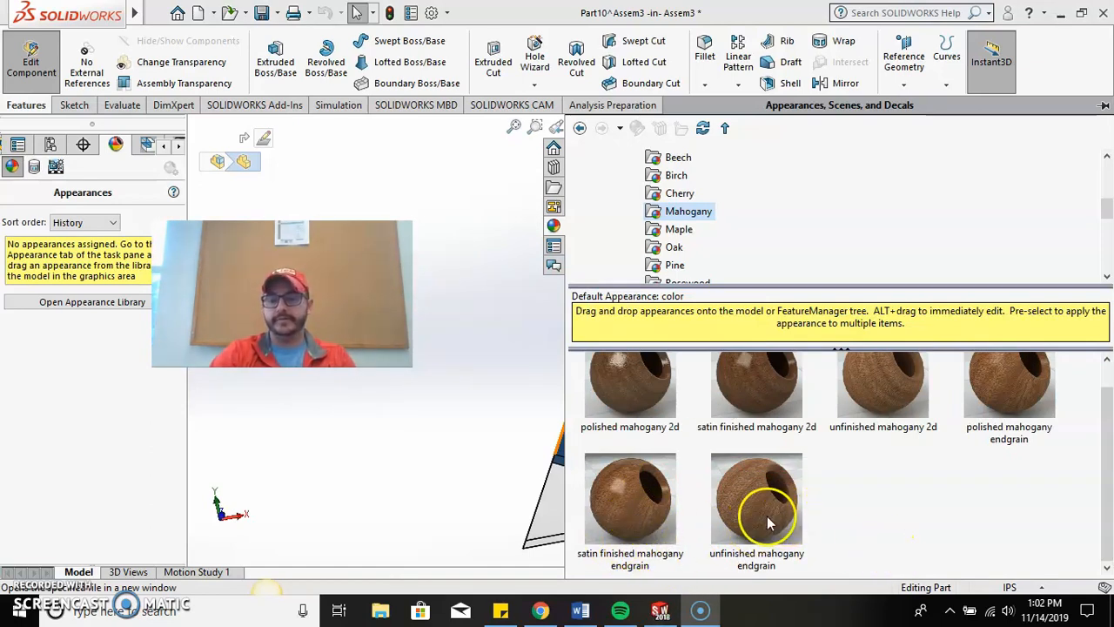
left_click(641, 500)
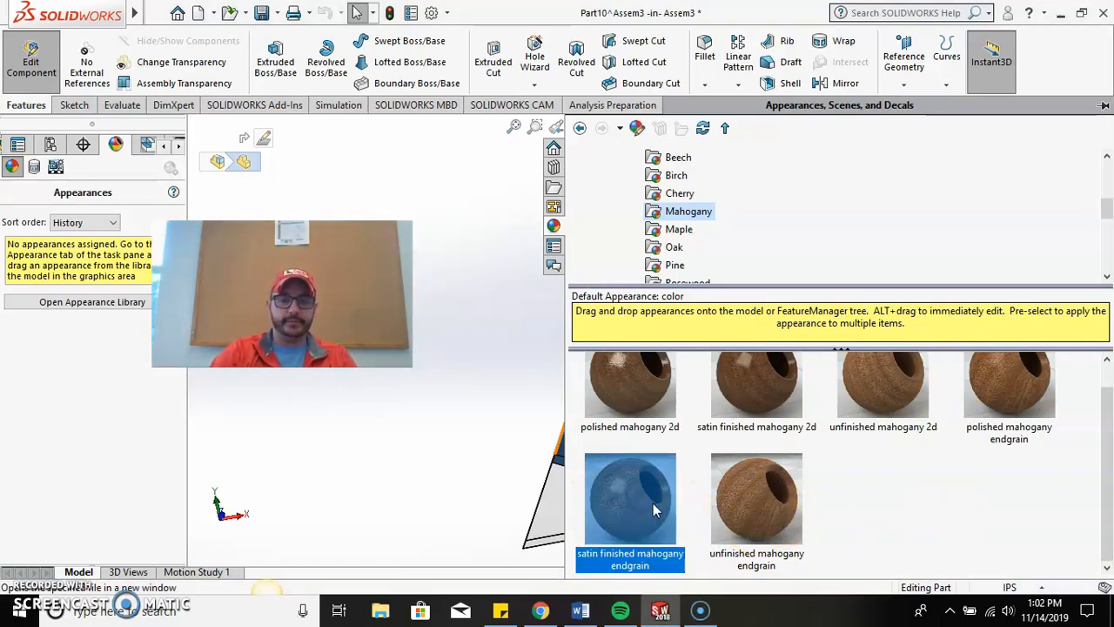
double_click(654, 509)
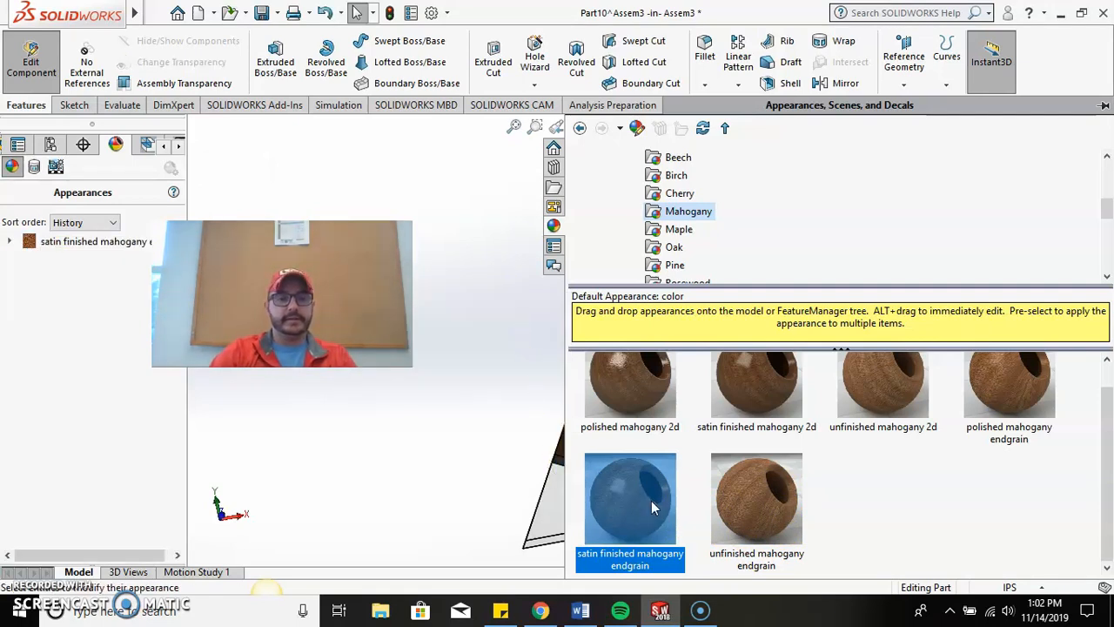
left_click(466, 450)
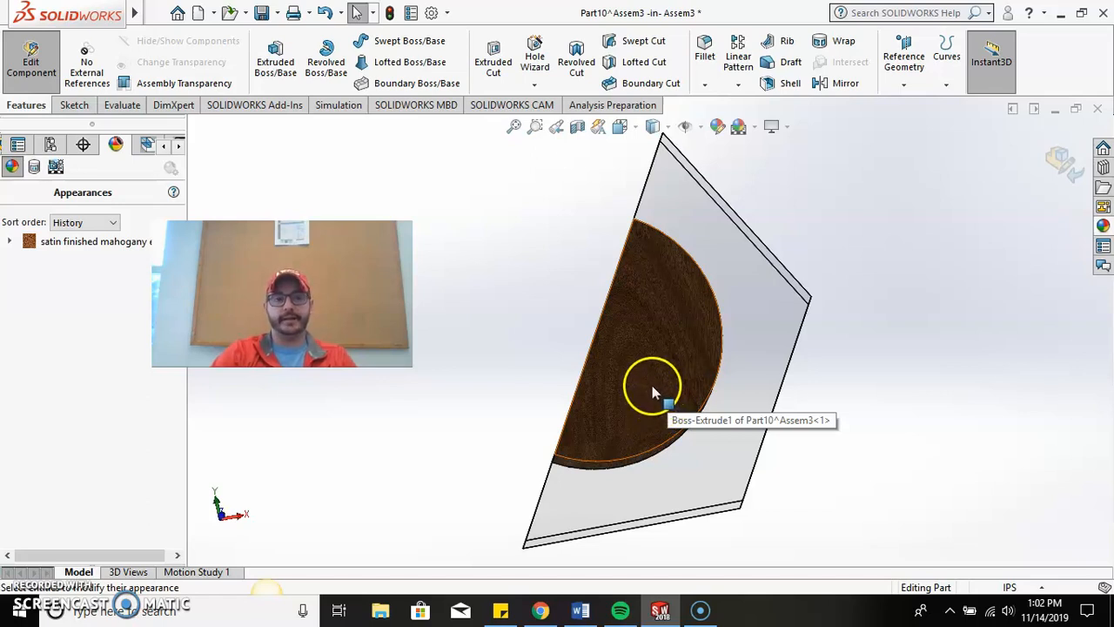
left_click(1069, 178)
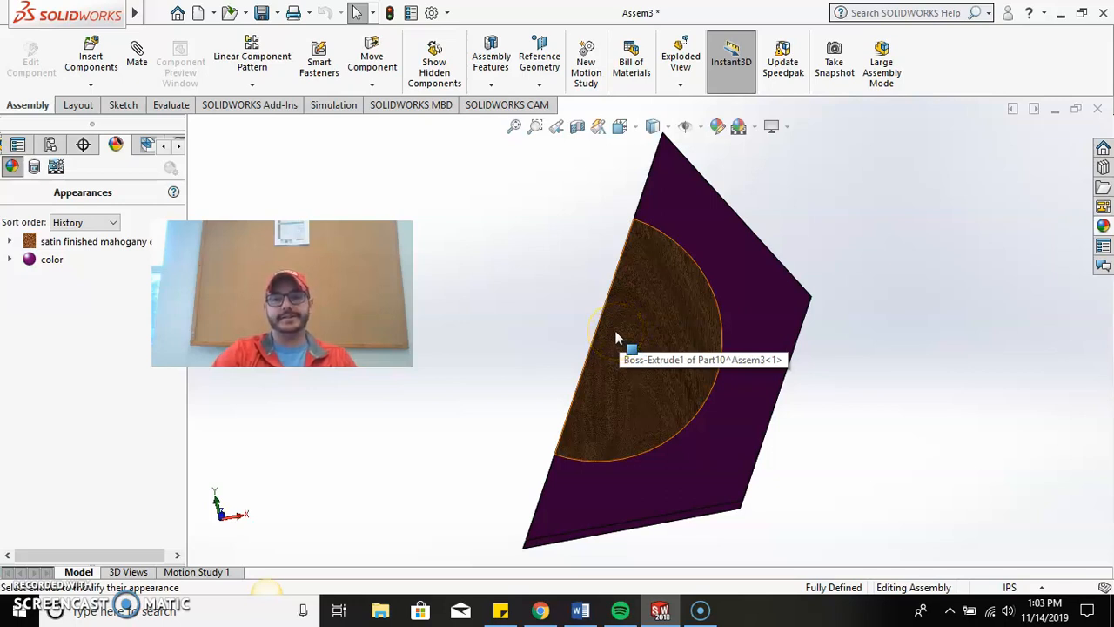
left_click(572, 351)
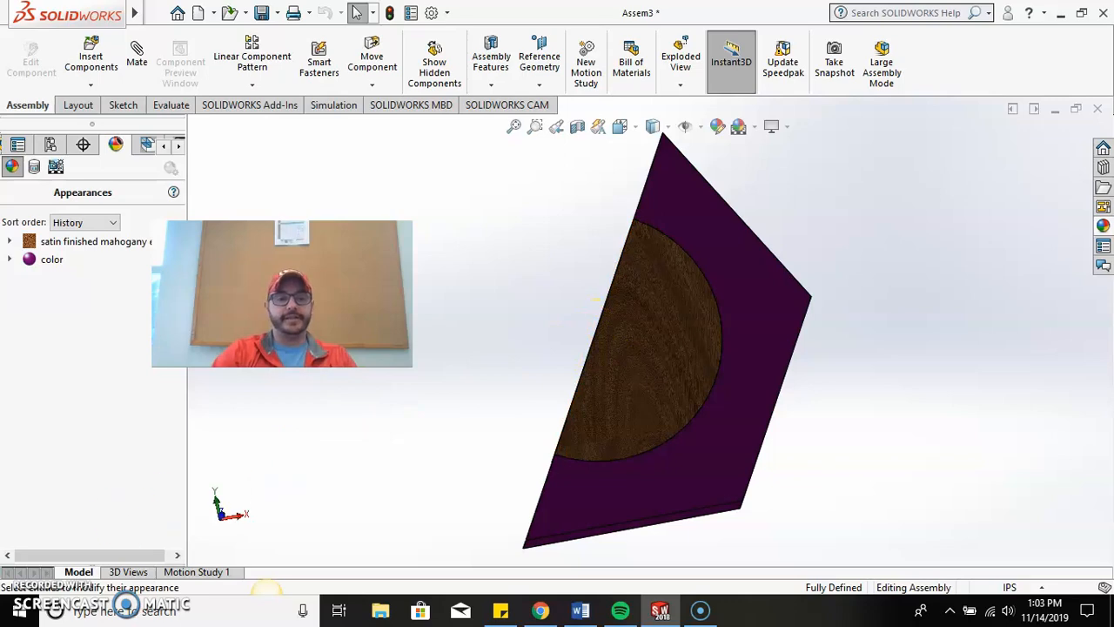